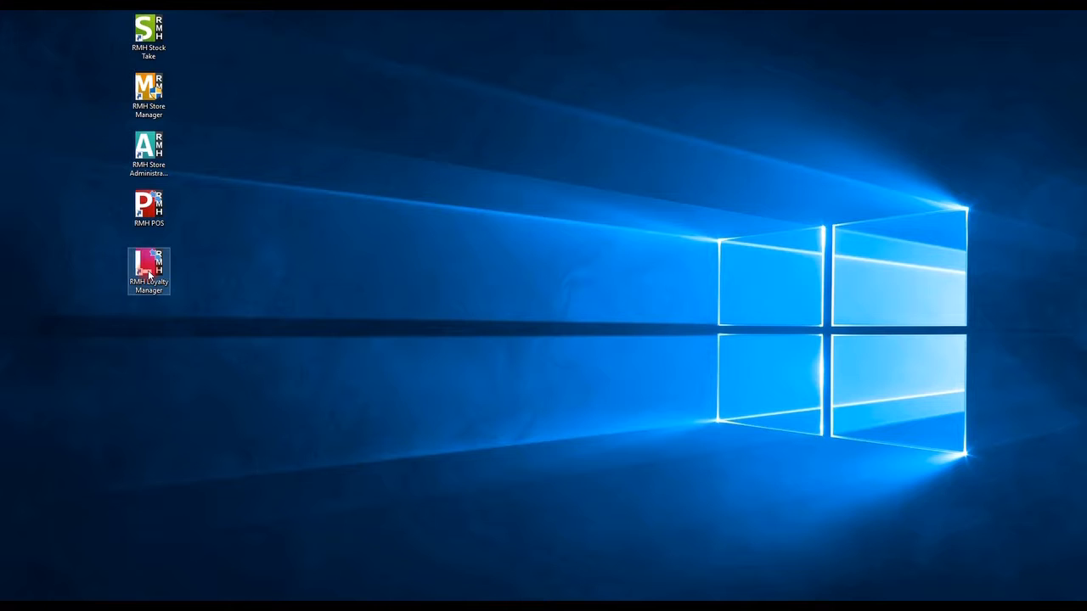
Launch RMH Loyalty Manager from its desktop shortcut
left_click(206, 280)
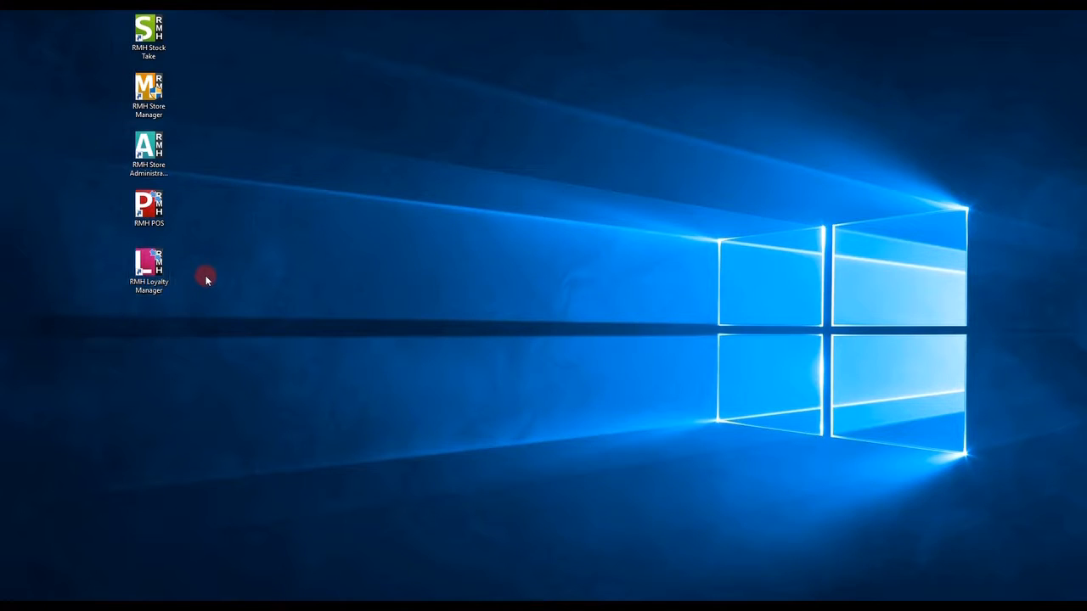
Maximize Loyalty Manager, review the Configuration migration options, then go to the Loyalty page
left_click(805, 104)
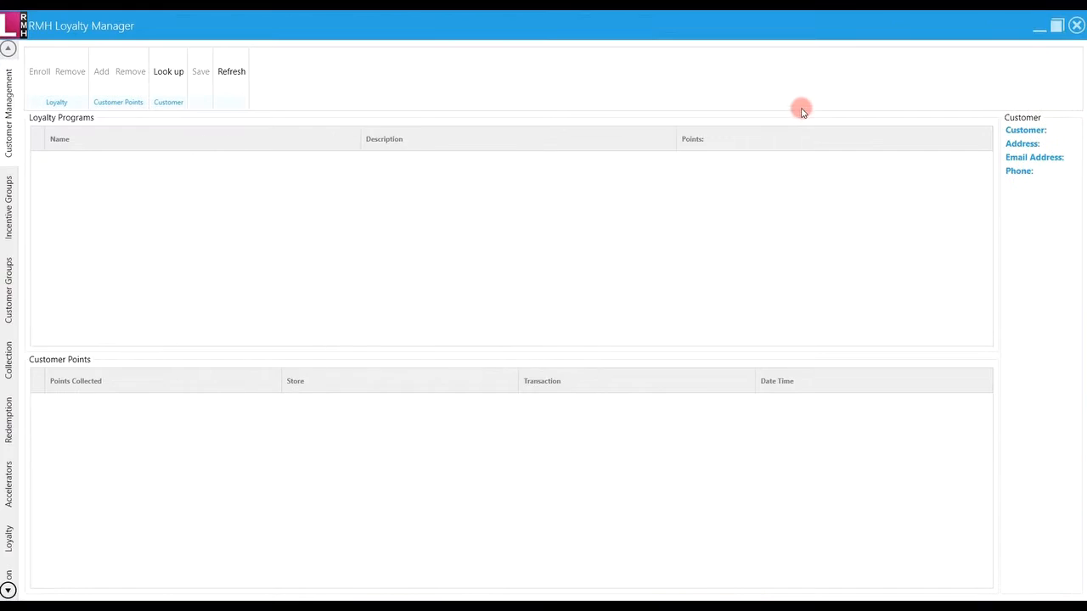
left_click(6, 589)
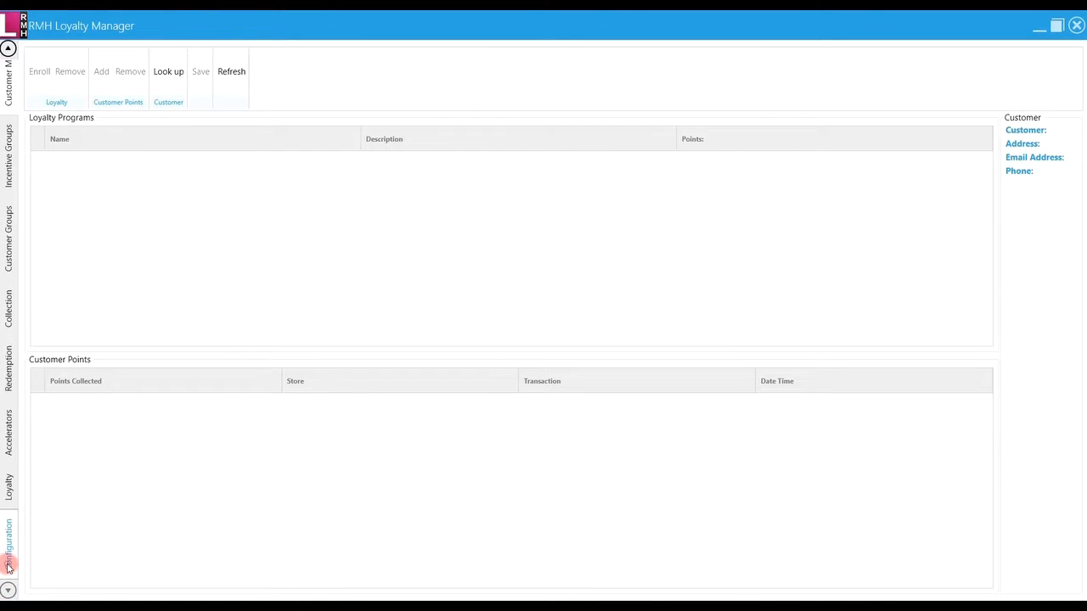
left_click(9, 565)
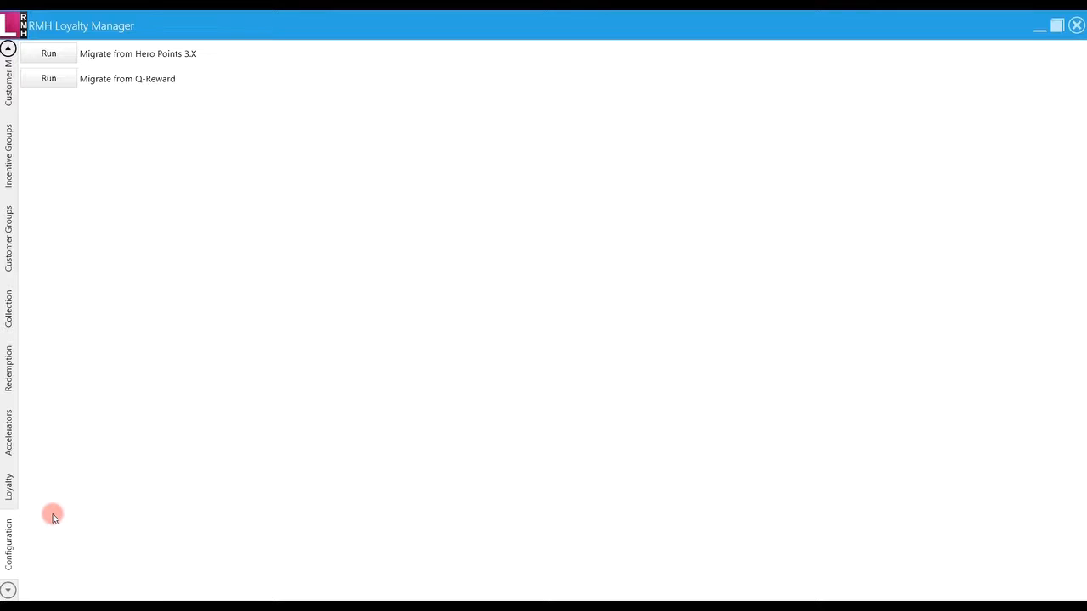
left_click(12, 492)
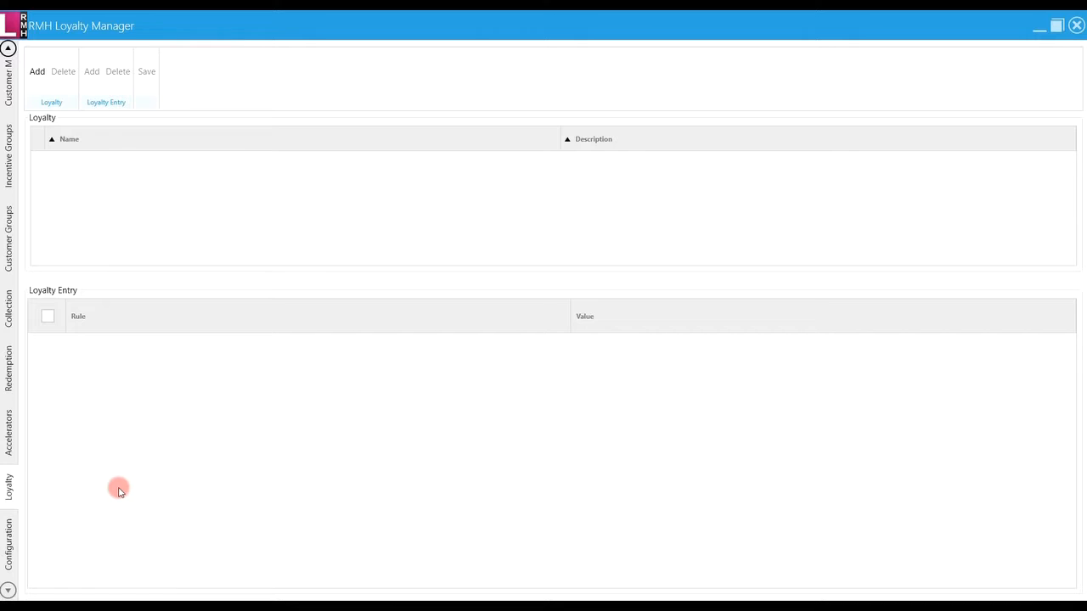
Browse the Accelerators and Redemption pages, ending on the Collection page
left_click(10, 435)
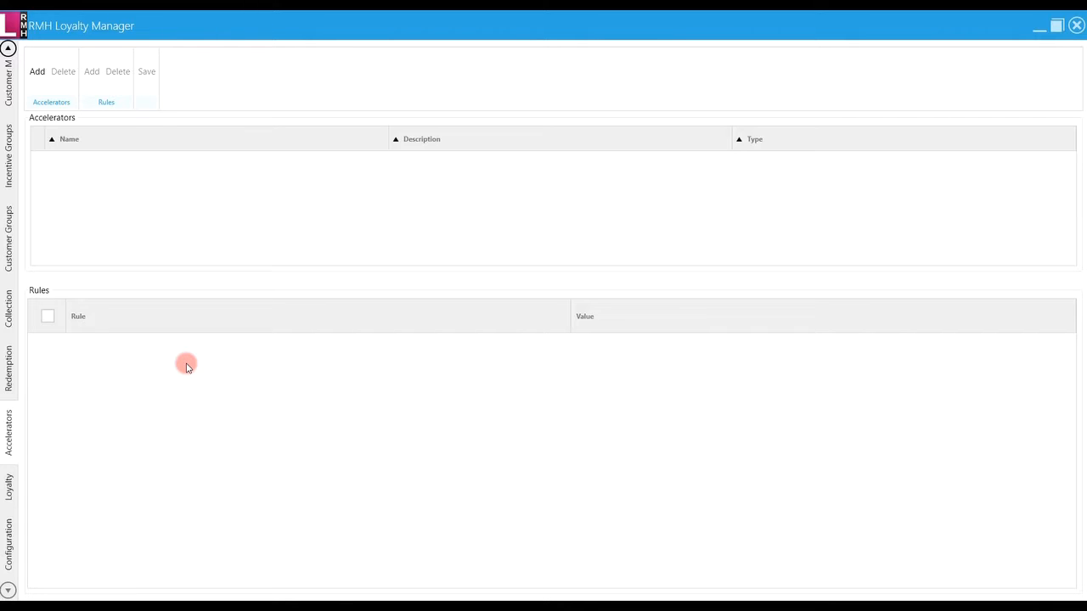
left_click(10, 366)
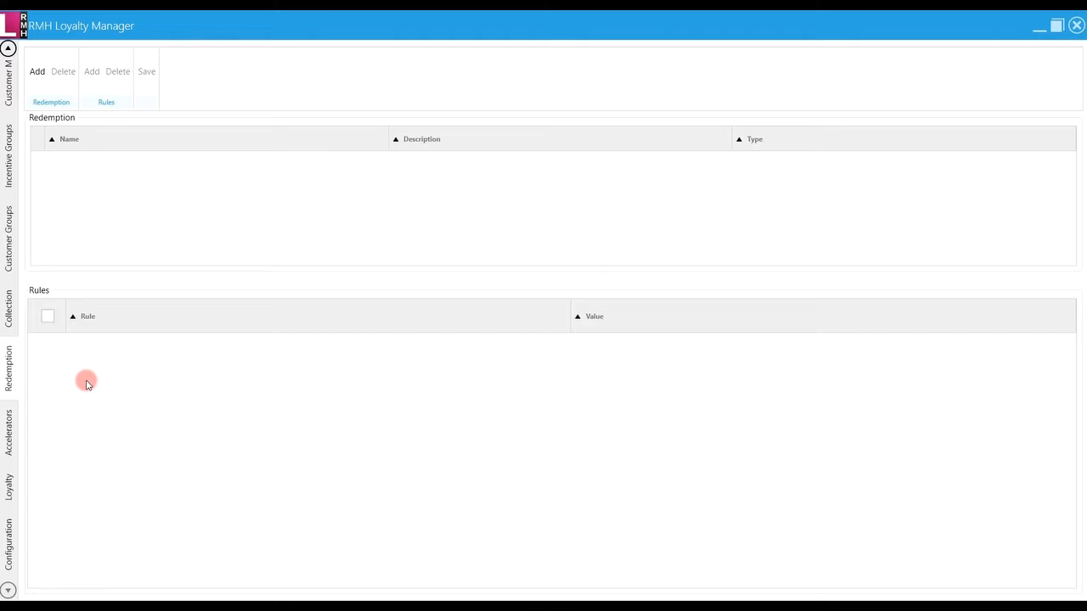
left_click(15, 326)
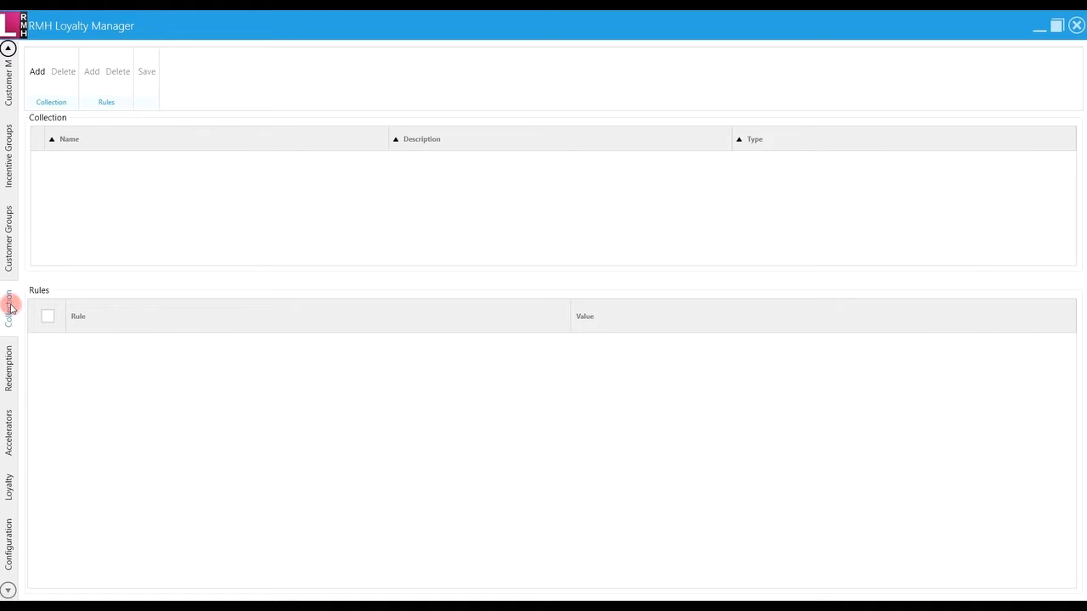
Add and save collection 'Collection LP1', same description, type Price Points
left_click(38, 74)
left_click(572, 268)
type("Collection LP1")
left_click(578, 292)
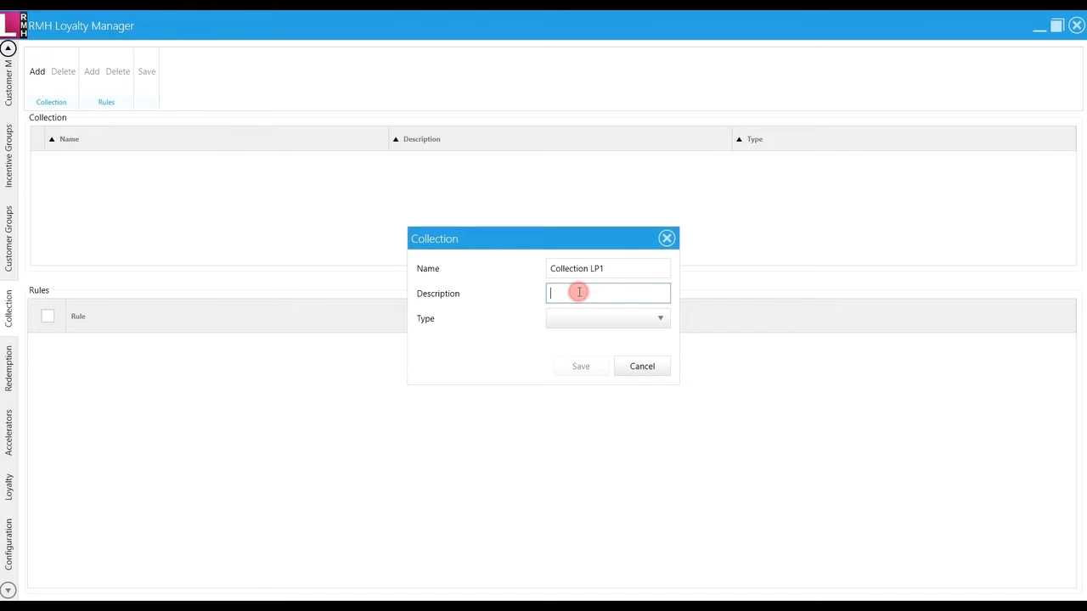
type("Collection LP1")
left_click(586, 318)
left_click(594, 343)
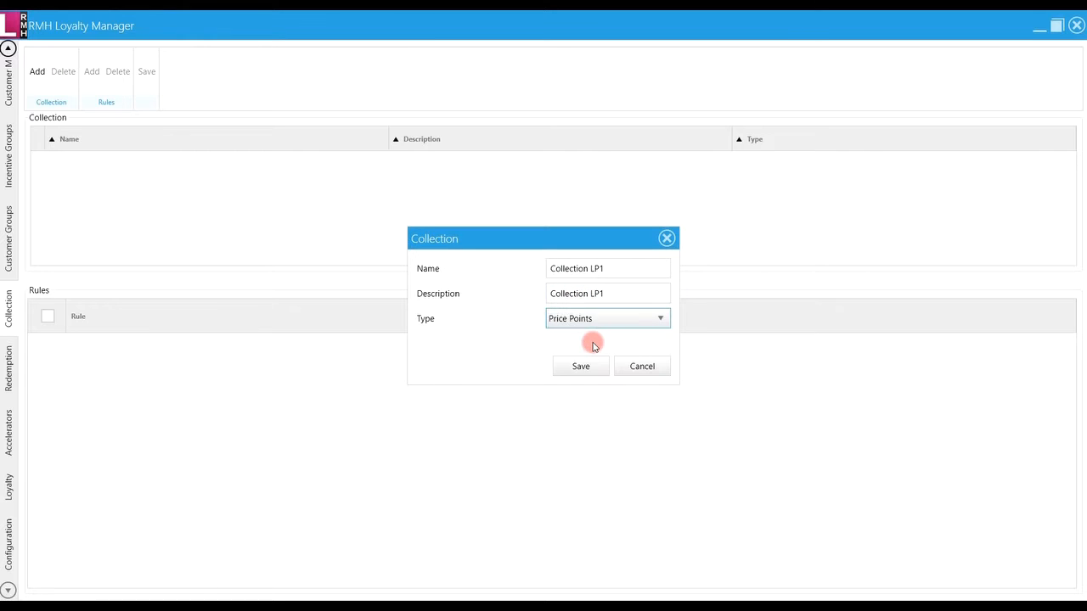
left_click(583, 367)
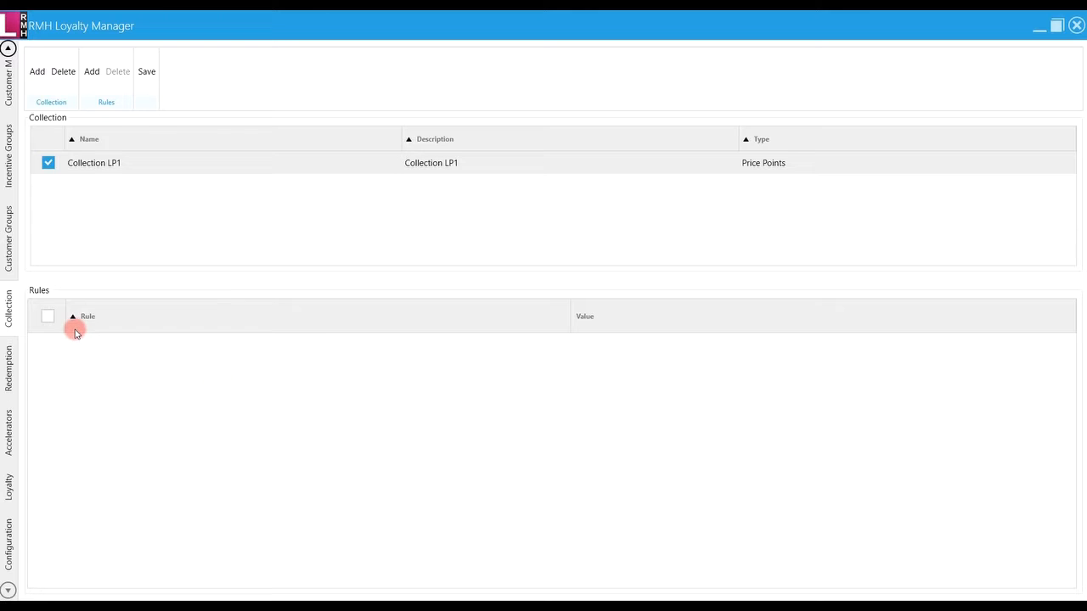
Add a Points per unit rule of 1.0 to Collection LP1 and save
left_click(92, 75)
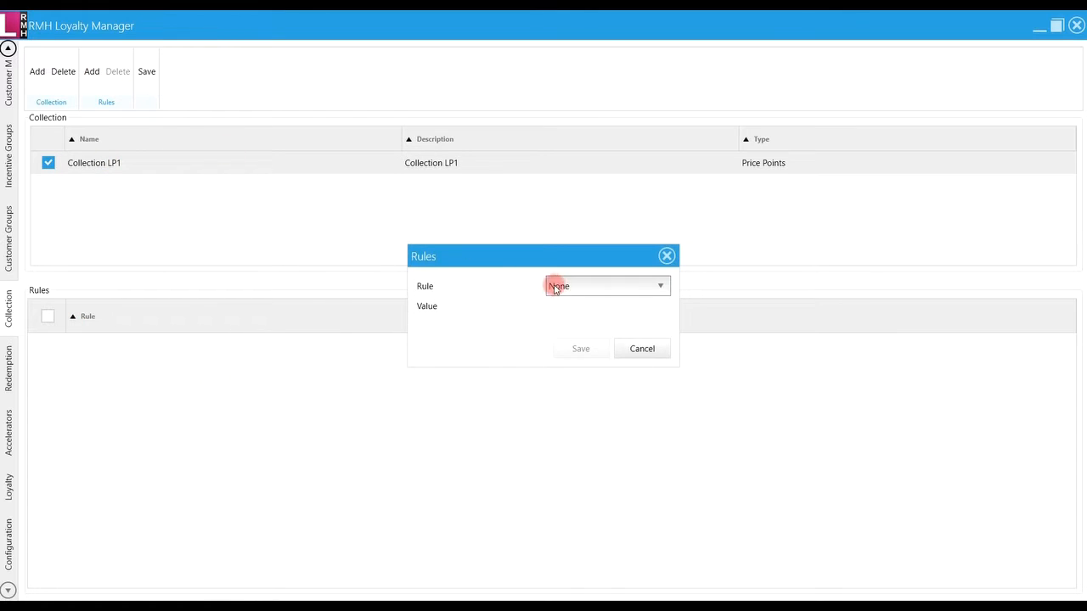
left_click(582, 289)
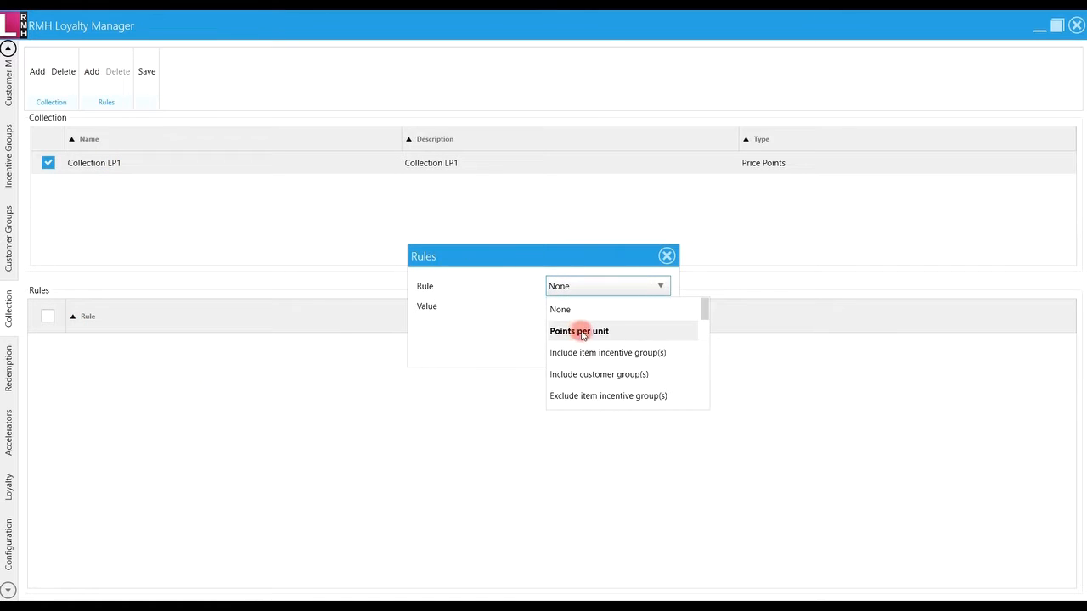
left_click(584, 333)
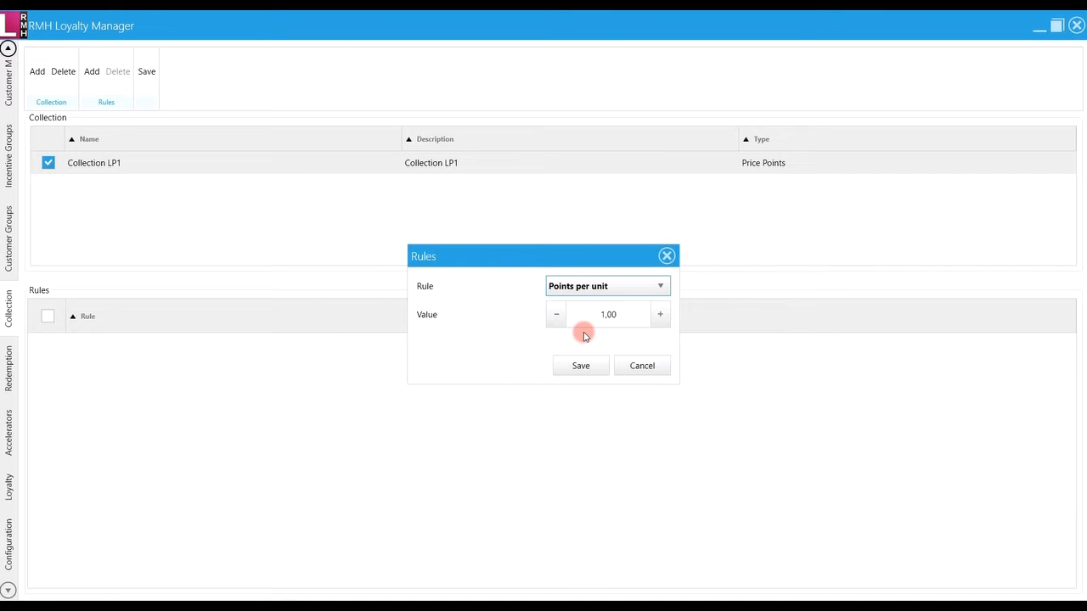
left_click(583, 366)
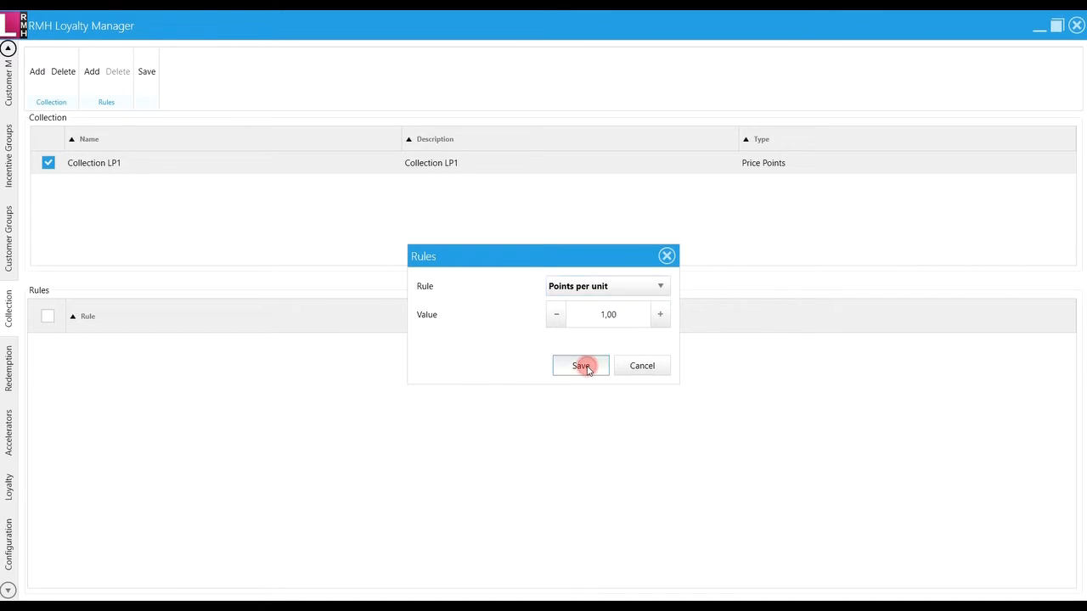
left_click(145, 74)
Add a Rounding rule set to Down and save the collection schedule
left_click(91, 72)
left_click(594, 288)
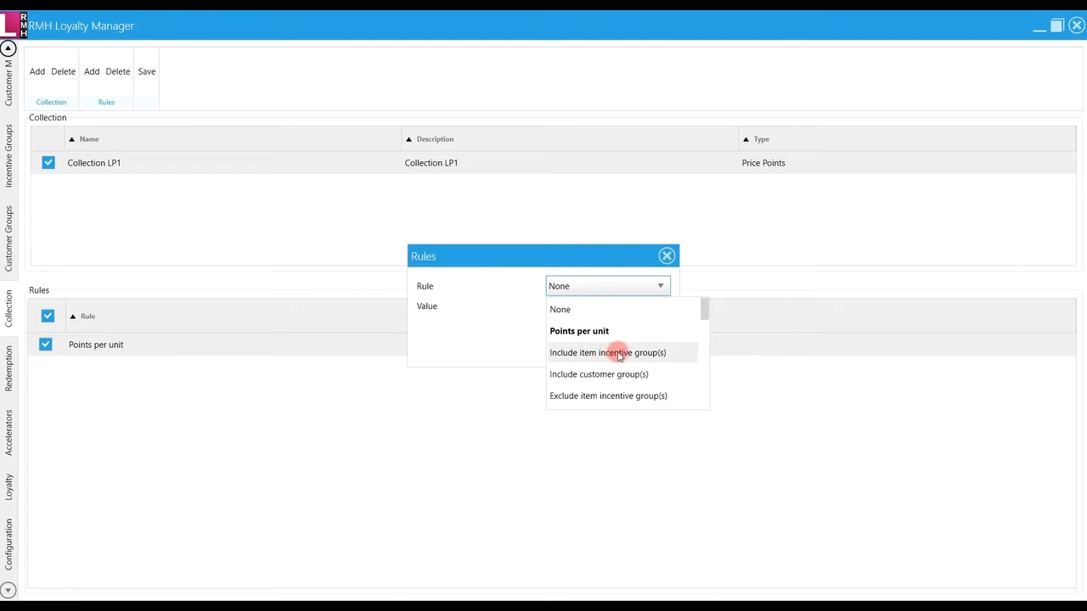
left_click_drag(702, 313, 704, 327)
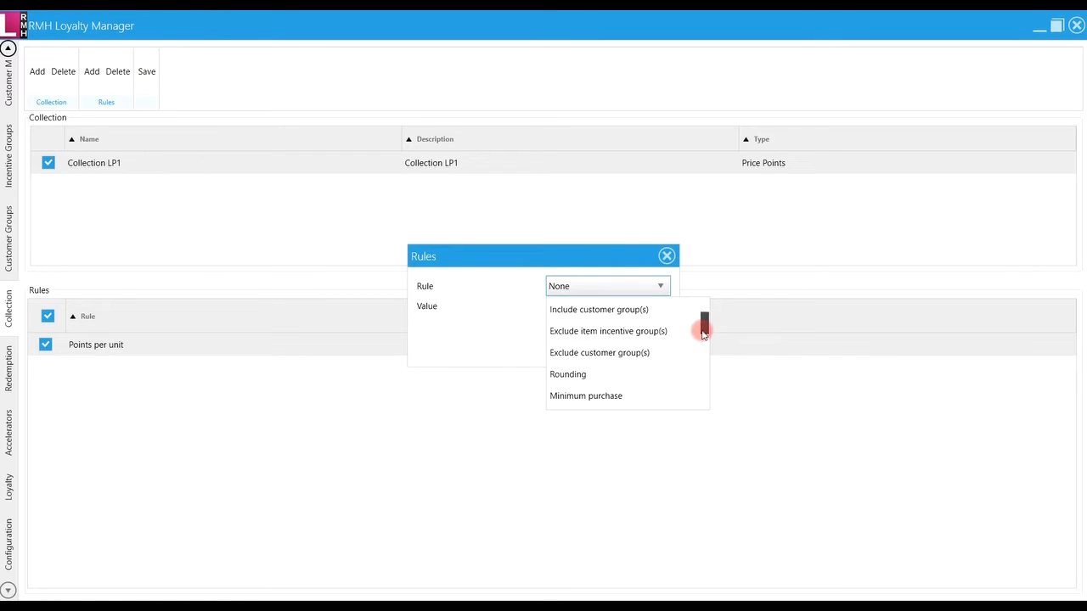
left_click(631, 373)
left_click(619, 312)
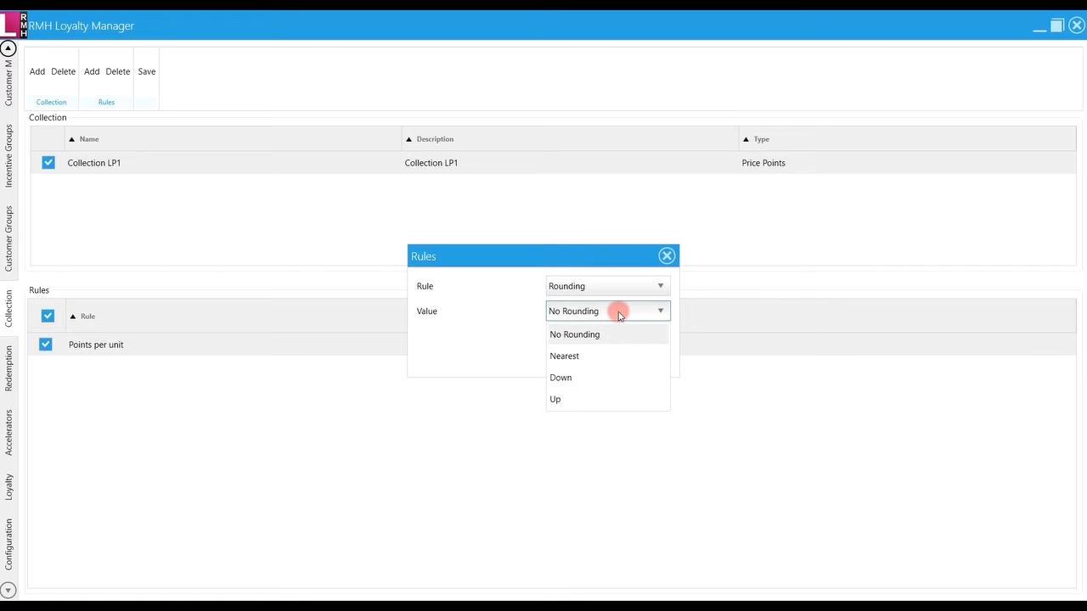
left_click(589, 376)
left_click(581, 360)
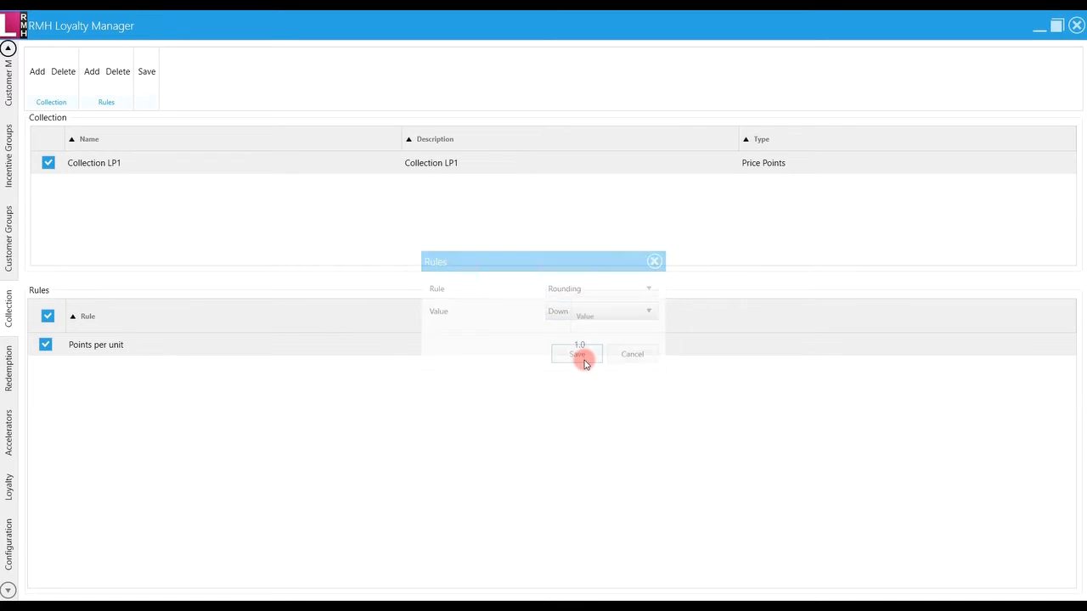
left_click(143, 73)
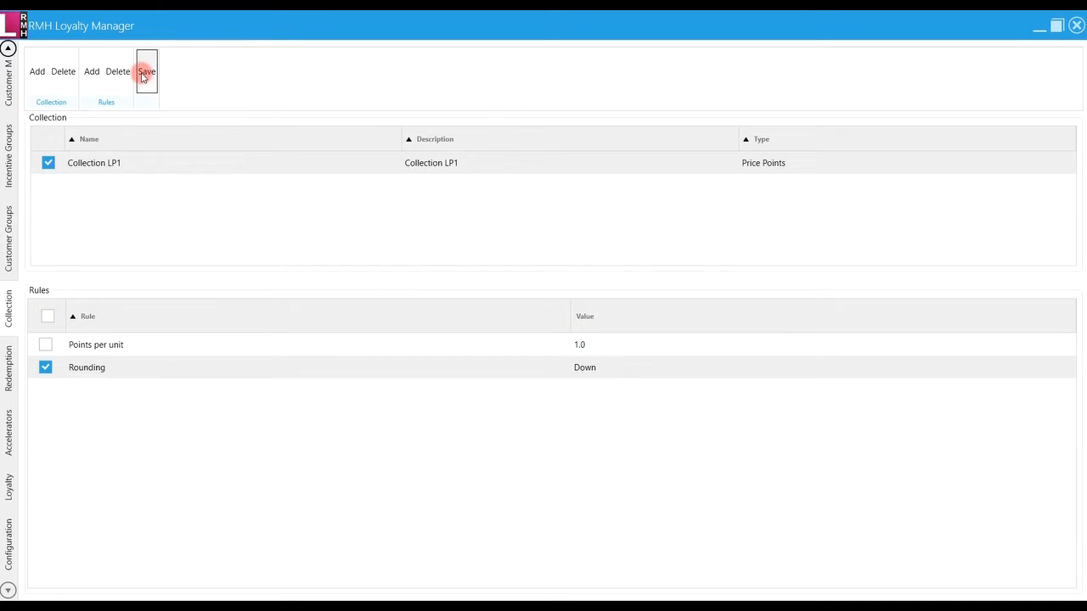
left_click(8, 374)
Save redemption 'Redemption LP1', description 'Redemption LP1.', type $ Coupon
left_click(36, 71)
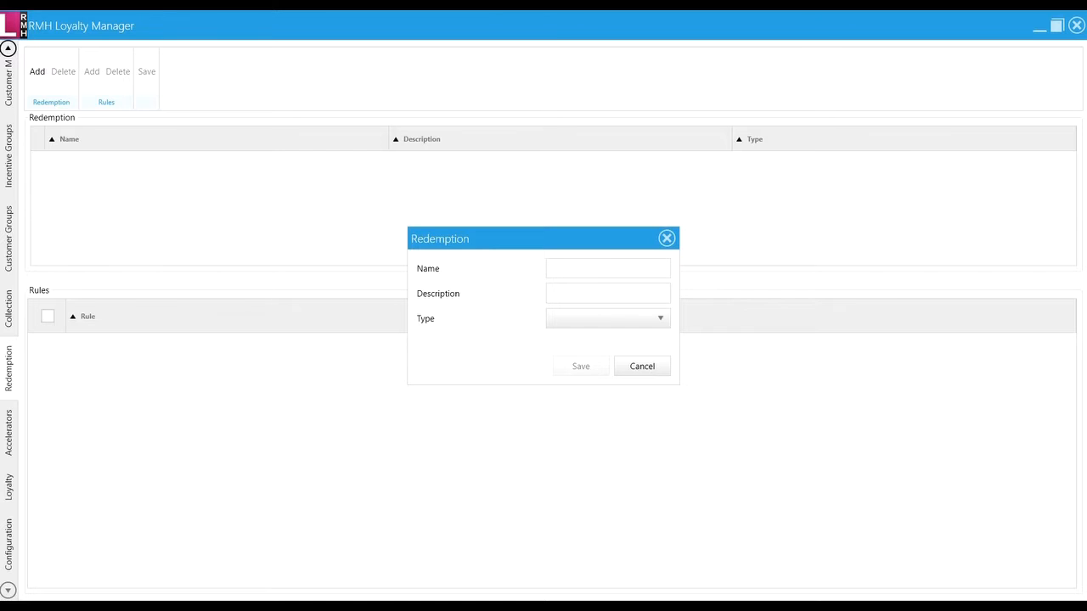
left_click(631, 263)
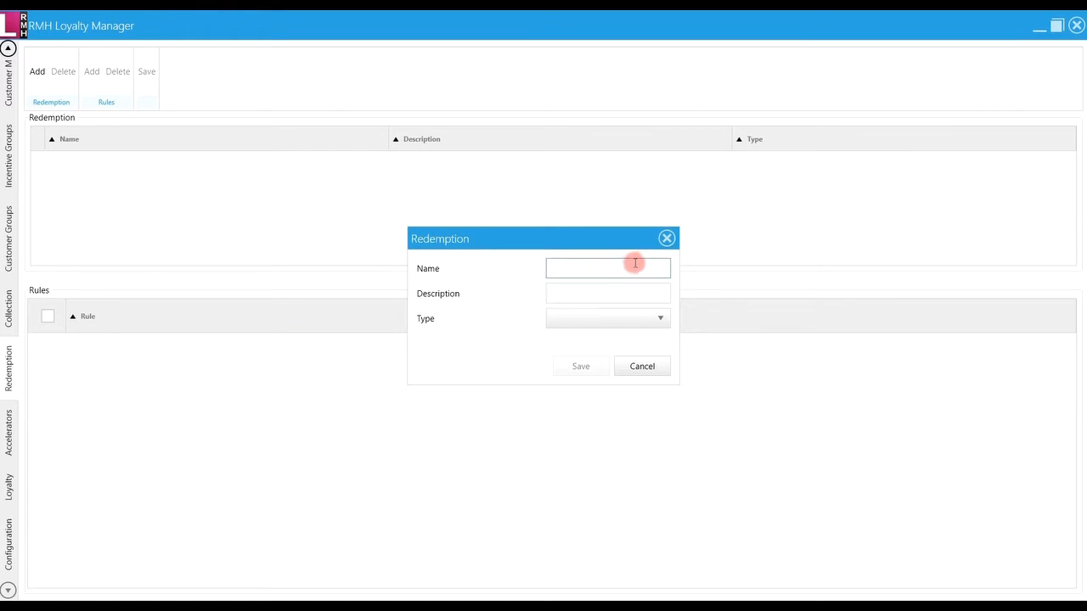
type("Redemption LP1.")
key("BackSpace")
left_click(617, 292)
type("Redemption LP1.")
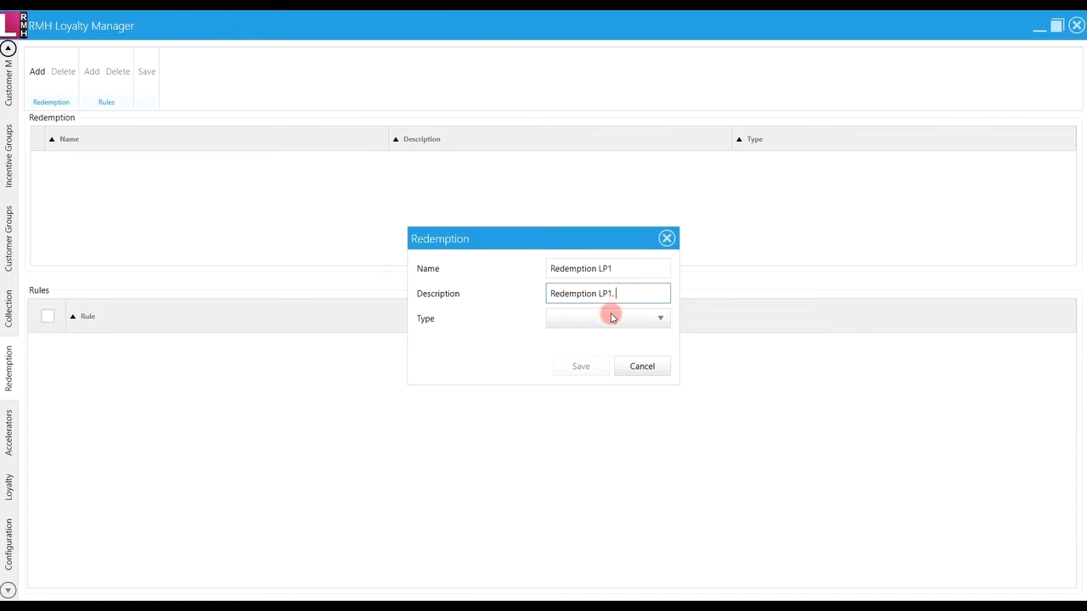
left_click(614, 317)
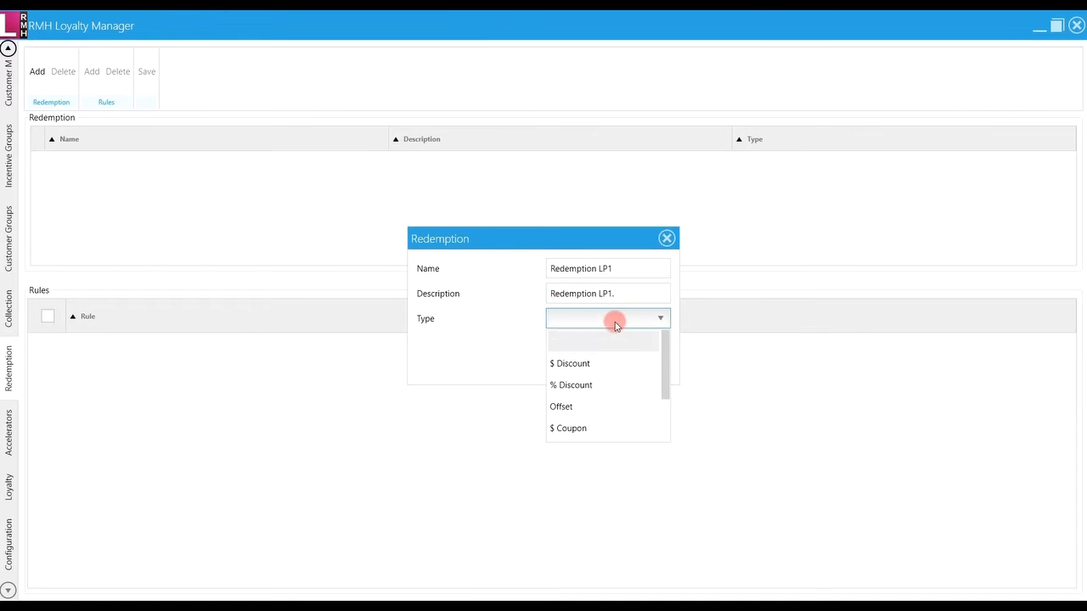
left_click(575, 430)
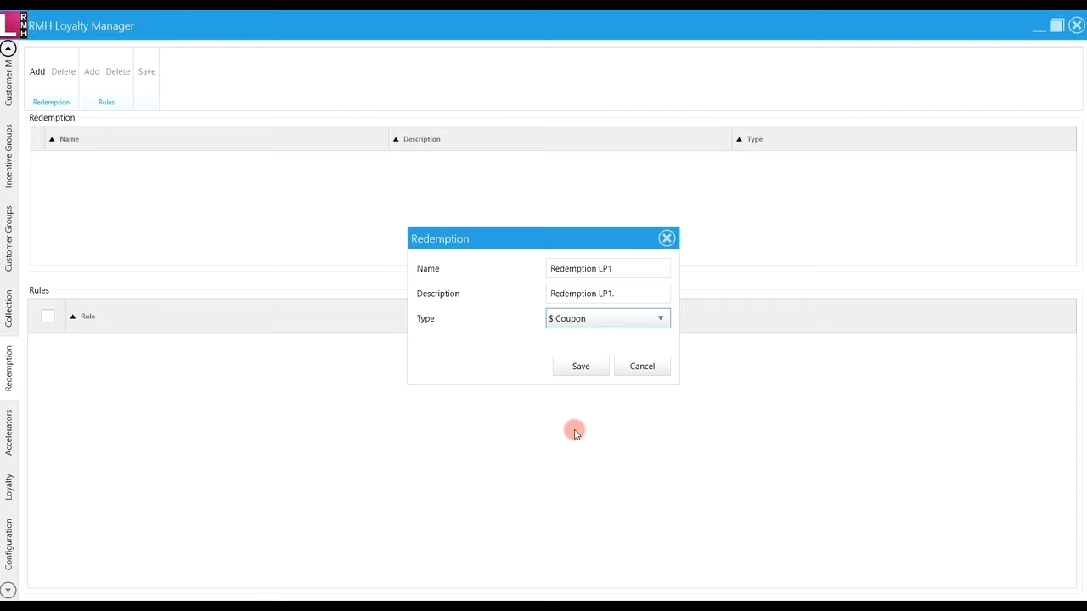
left_click(578, 366)
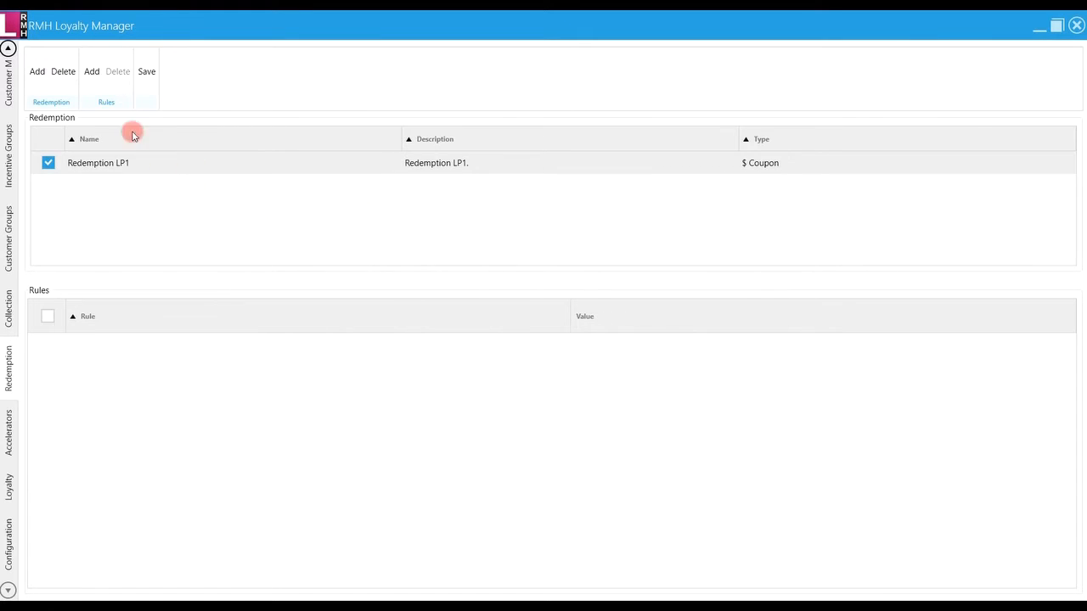
left_click(91, 73)
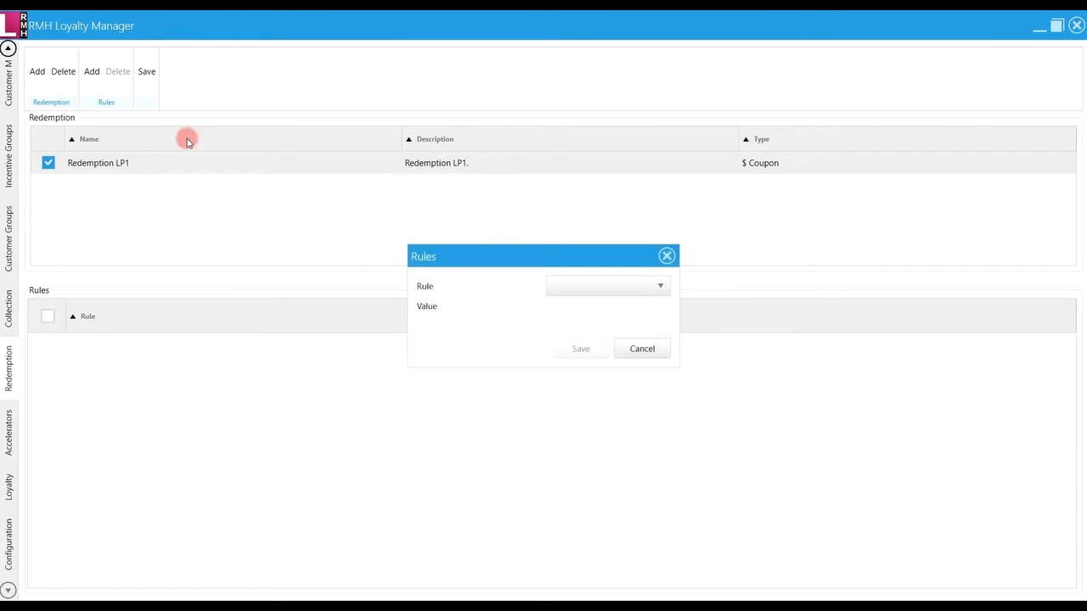
Save a Coupon Time Limits rule with 0 days before activation and 30 days after
left_click(610, 289)
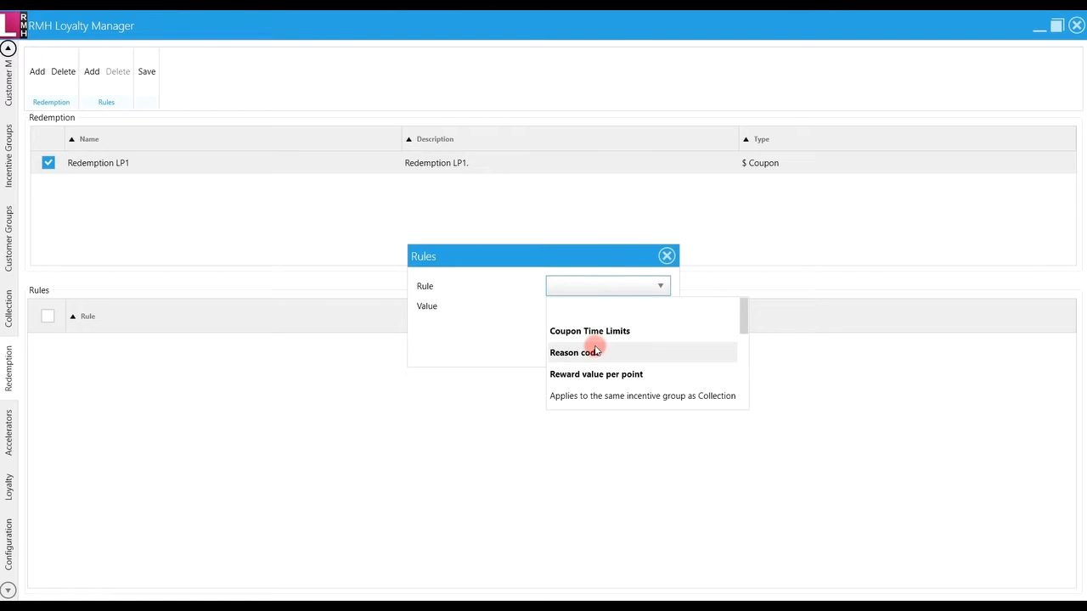
left_click(592, 332)
left_click(614, 328)
left_click(555, 329)
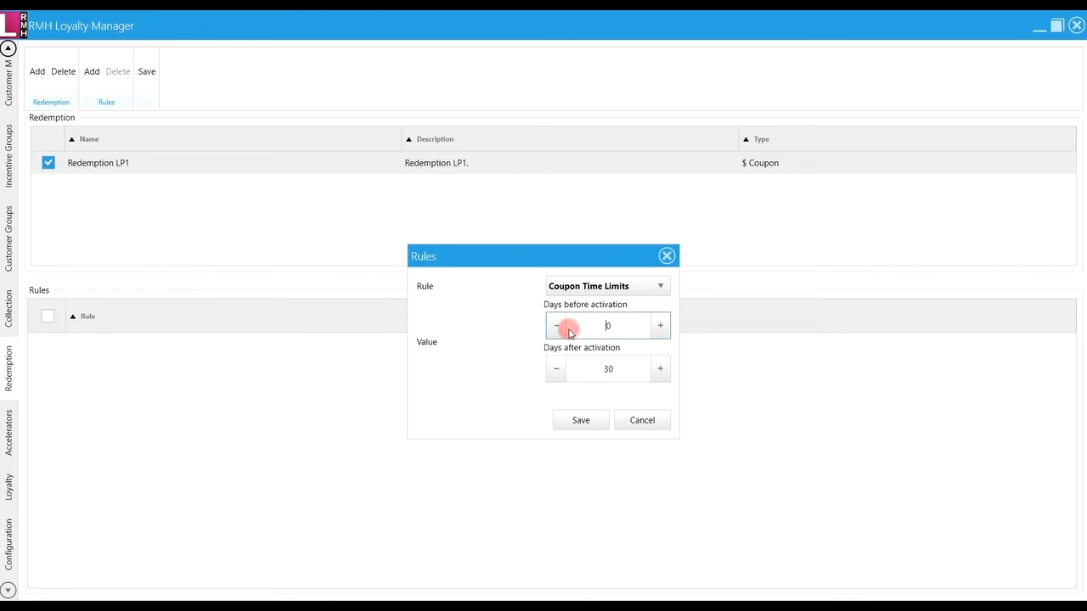
left_click(608, 374)
left_click(581, 419)
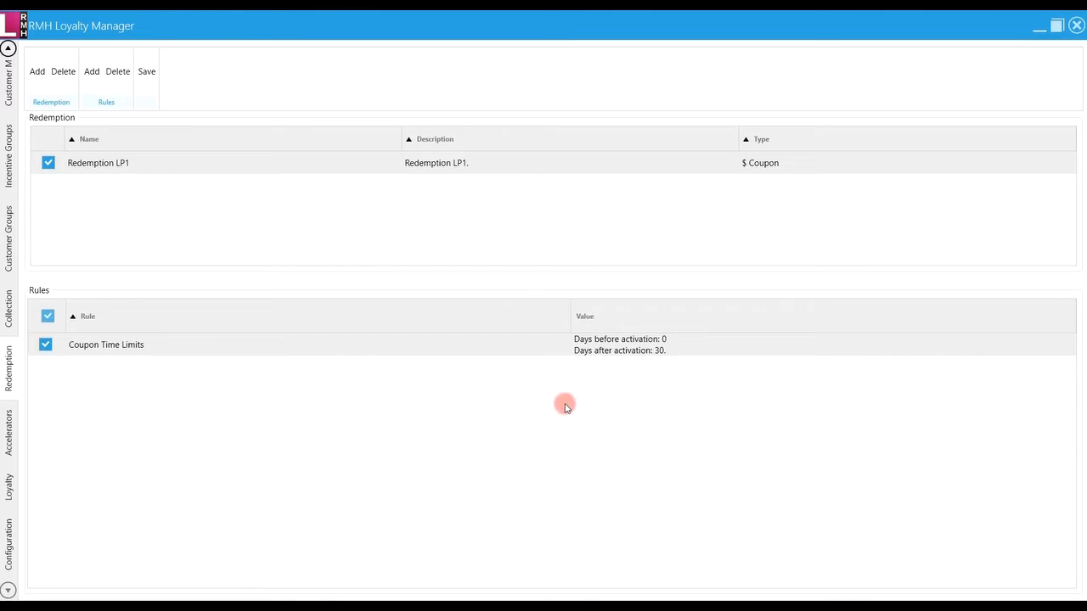
Add a Reason code rule set to LOYALTY PROGRAM to Redemption LP1
left_click(92, 73)
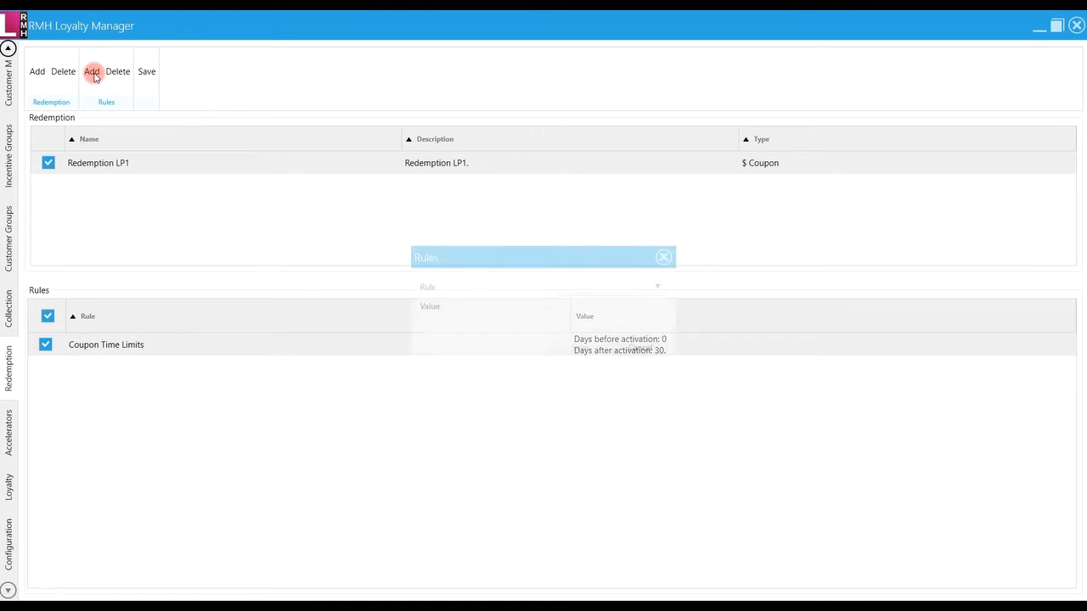
left_click(574, 292)
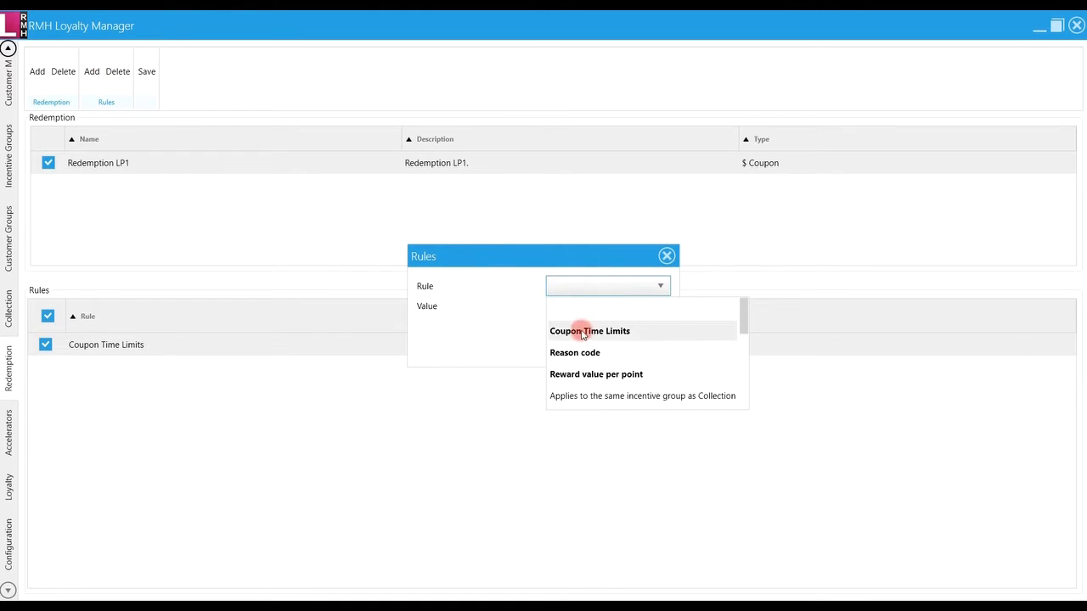
left_click(581, 351)
left_click(588, 314)
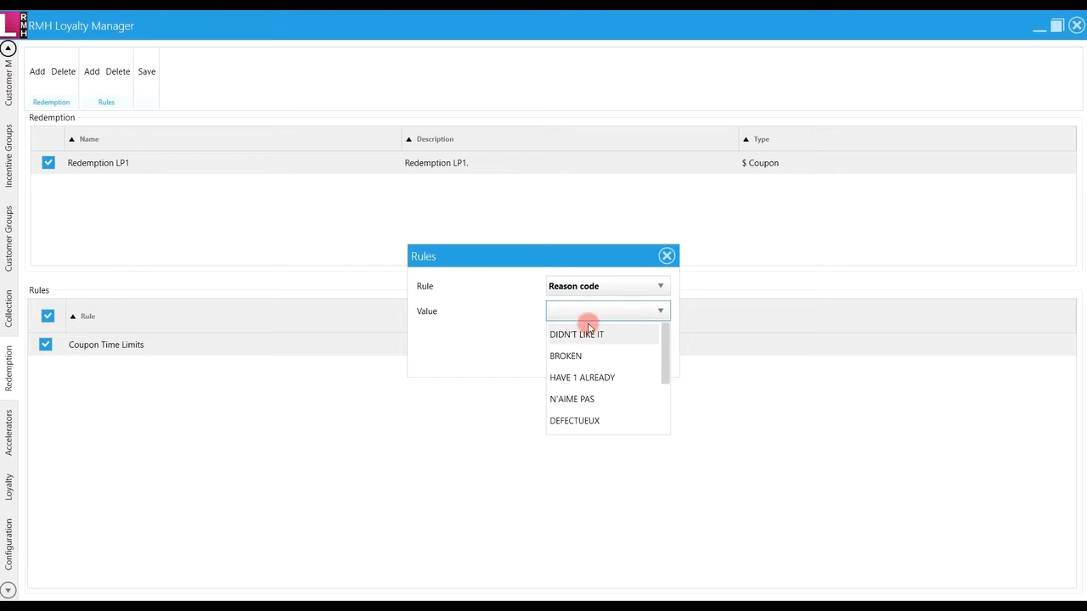
left_click_drag(668, 365, 666, 432)
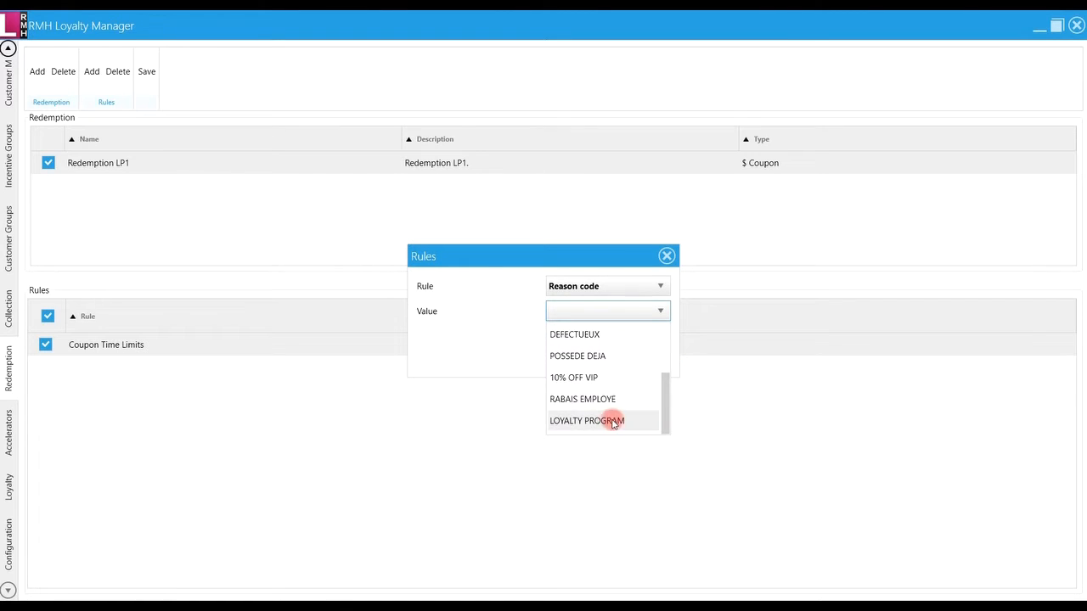
left_click(606, 419)
left_click(578, 357)
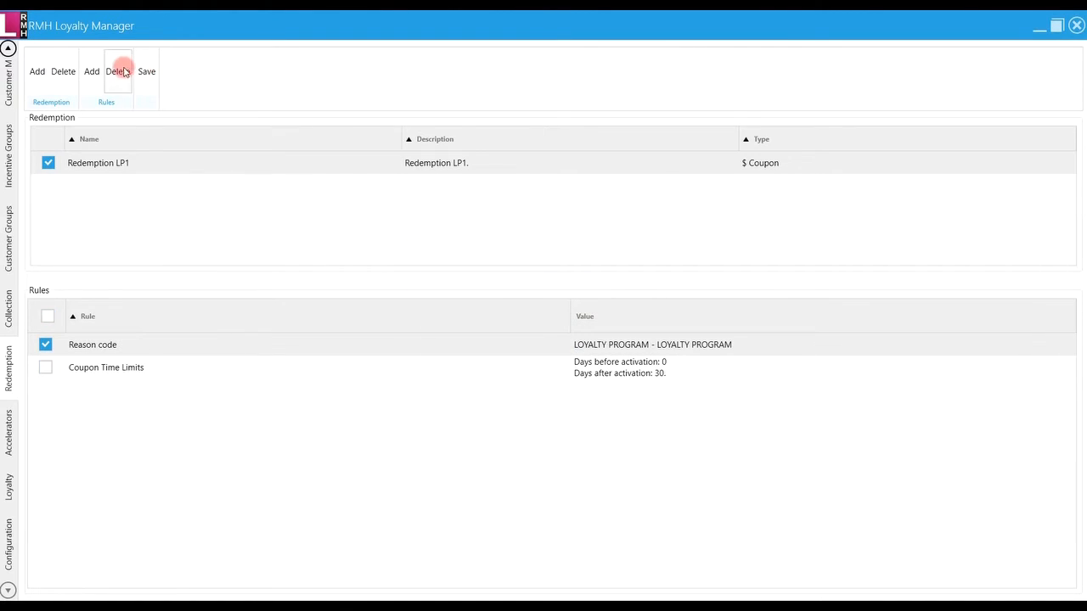
Add reward rules of 10,00 $ per 100 and 20,00 $ per 200 points, then save
left_click(92, 71)
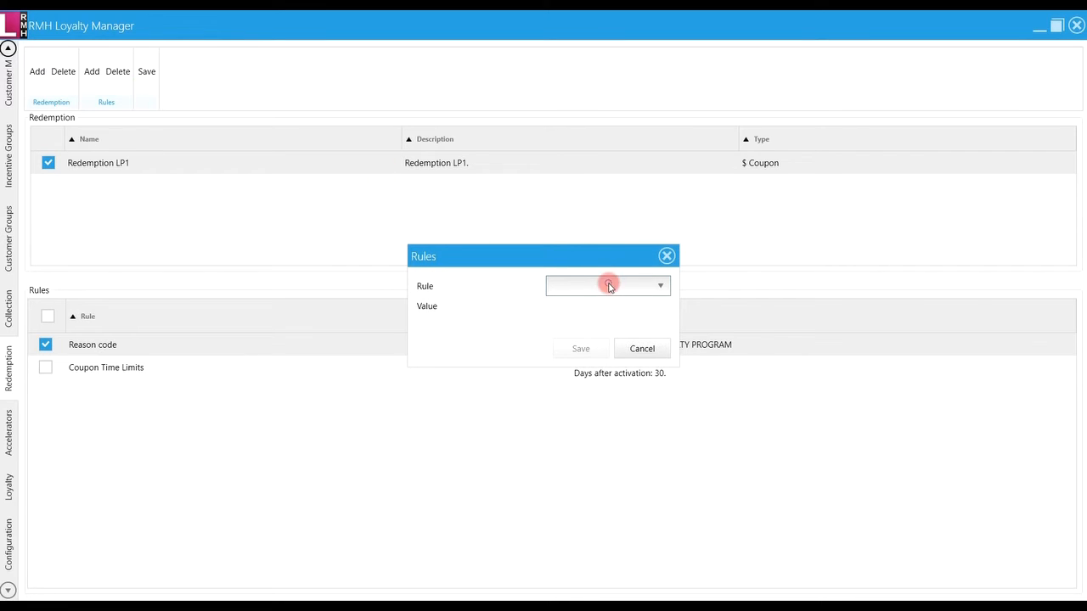
left_click(605, 283)
left_click(608, 373)
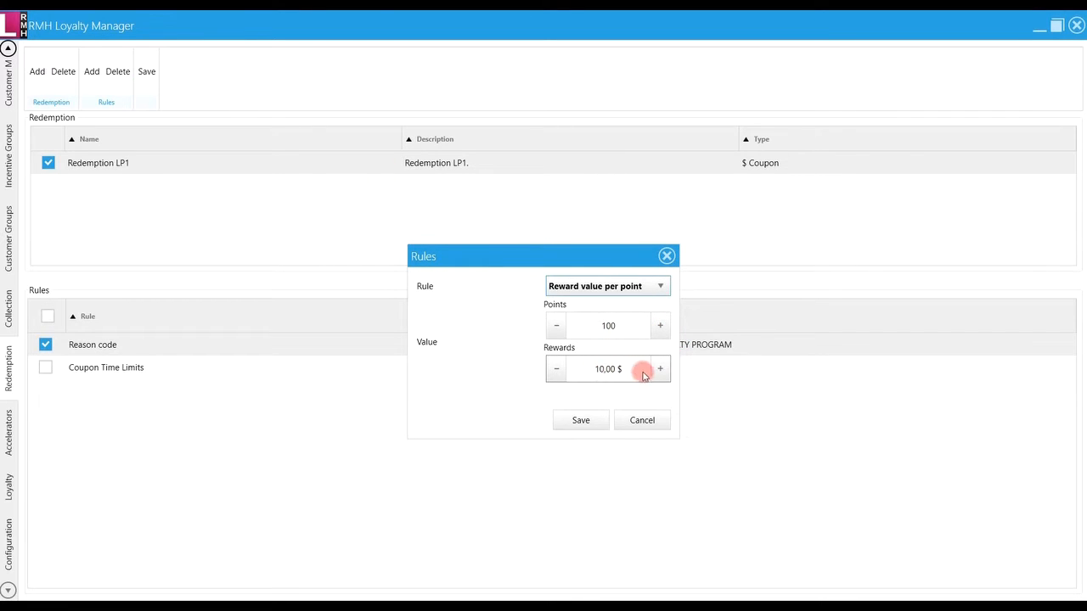
left_click(583, 421)
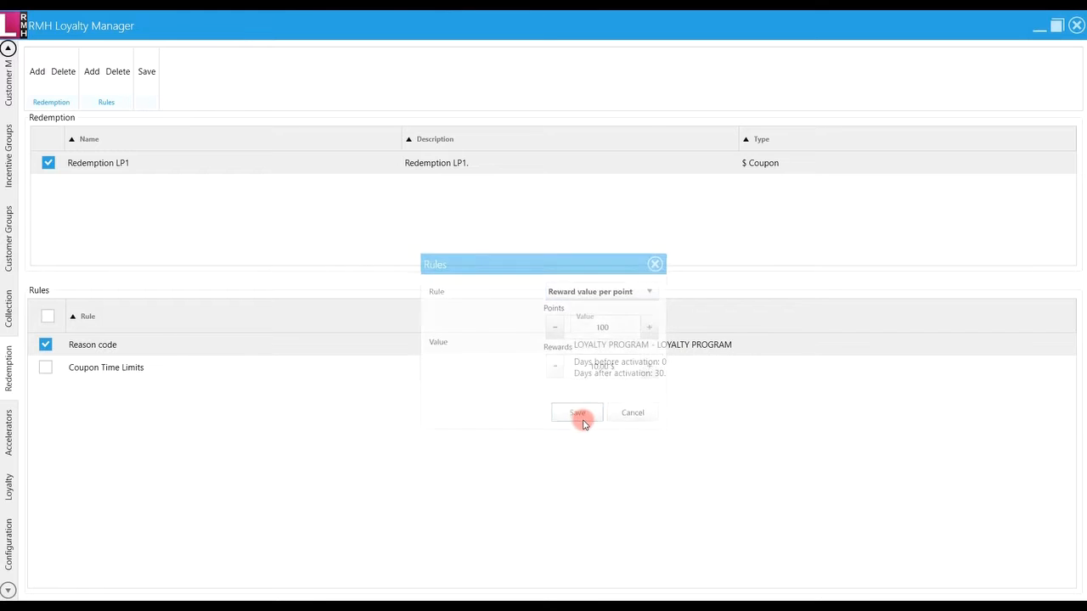
left_click(93, 73)
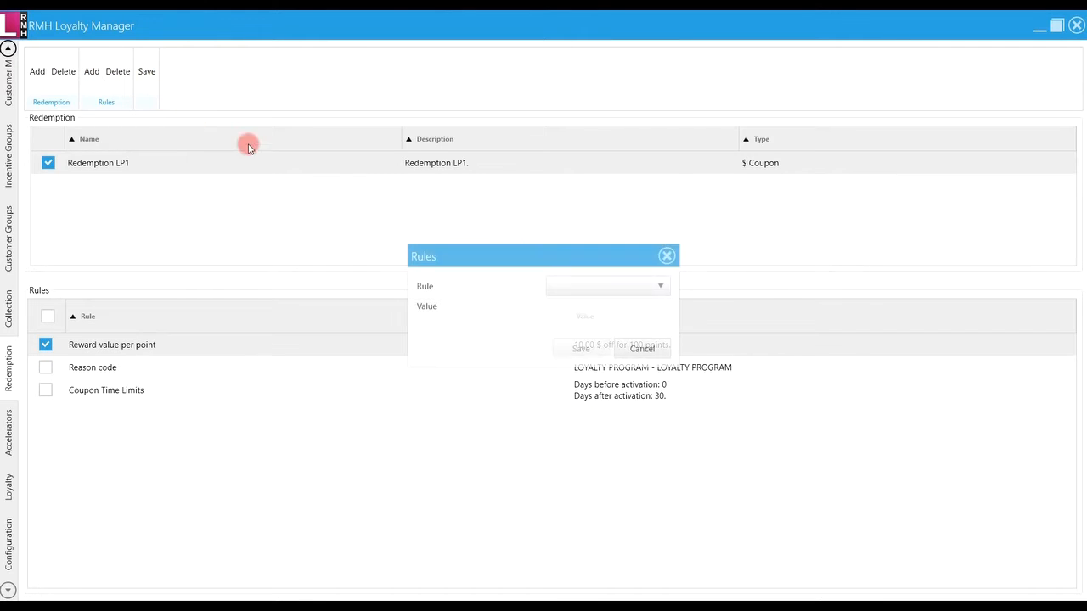
left_click(601, 288)
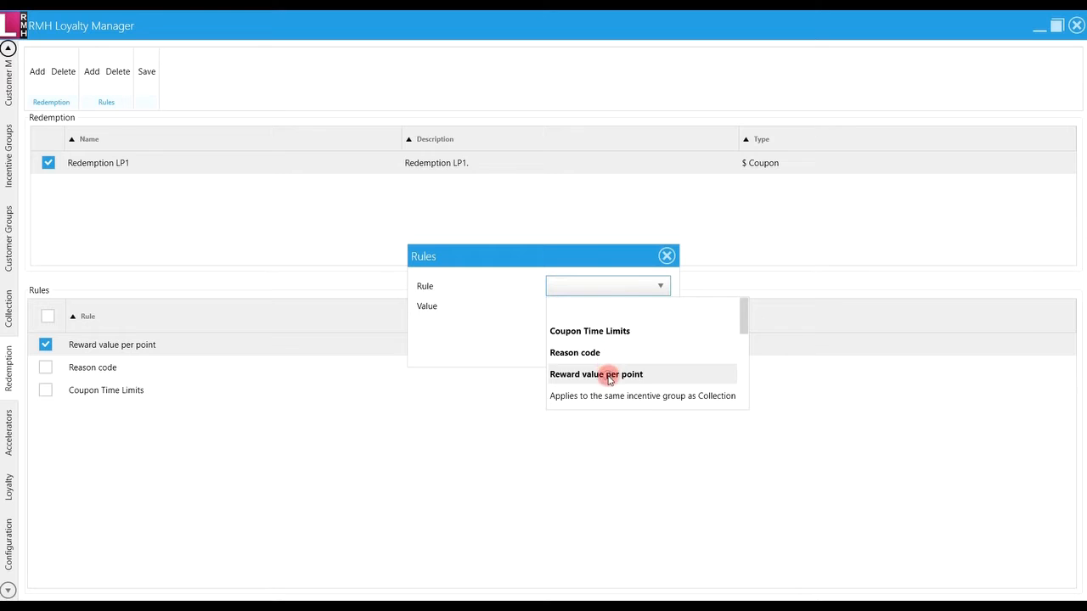
left_click(607, 374)
double_click(614, 327)
type("200")
double_click(619, 369)
type("20")
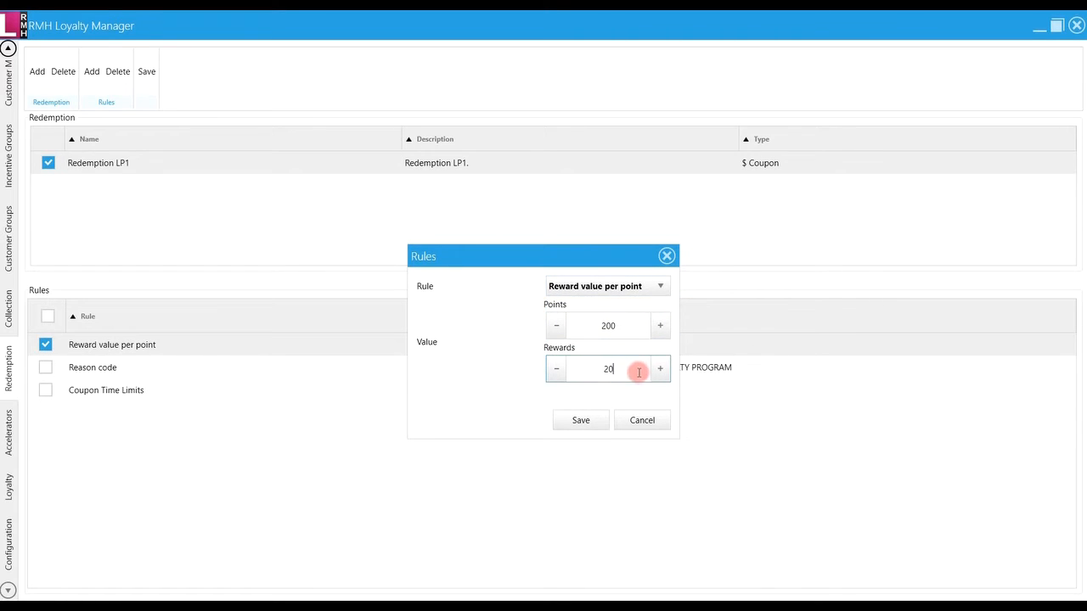
left_click(580, 420)
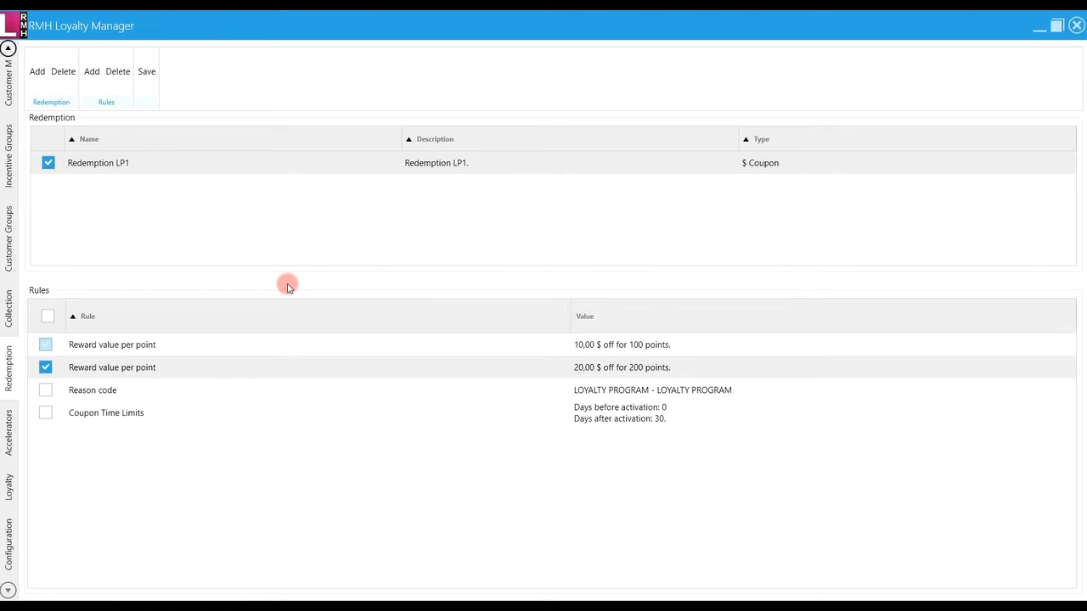
left_click(146, 81)
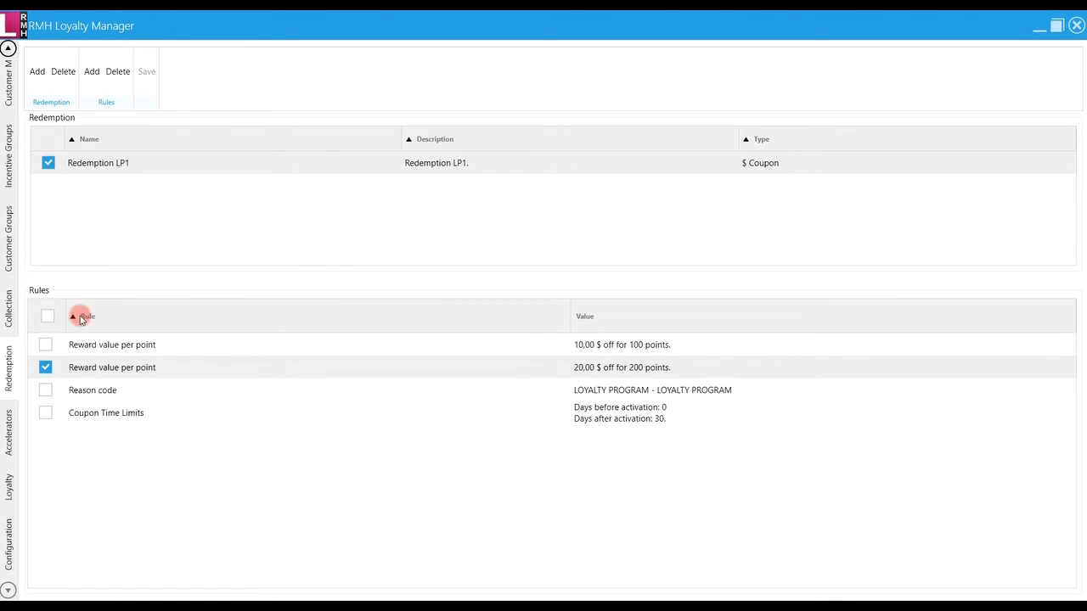
Create and save loyalty program 'Loyalty Program LP!' with a matching description
left_click(11, 486)
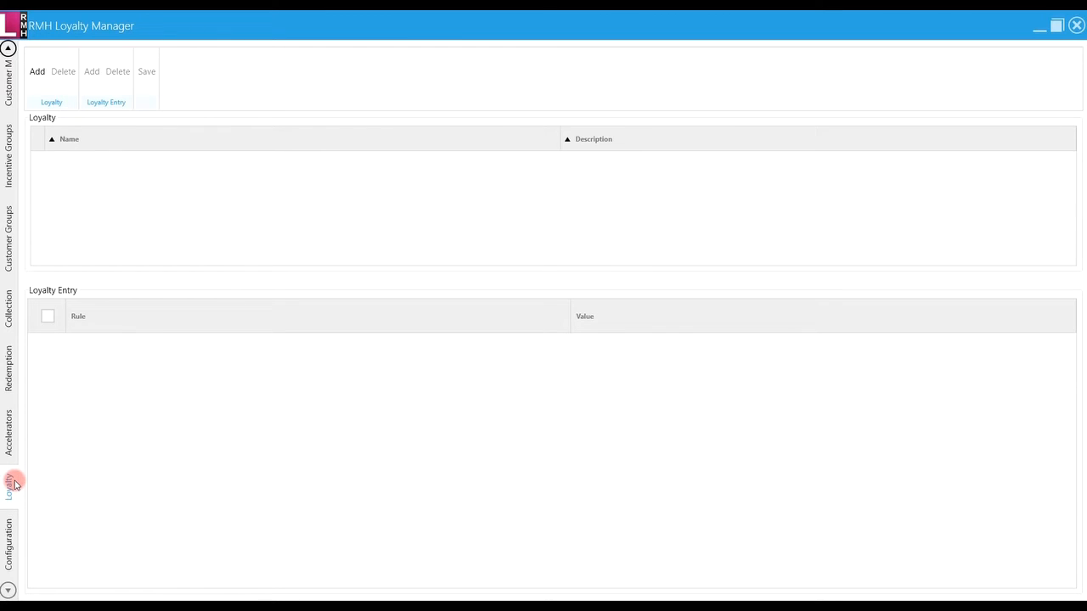
left_click(36, 72)
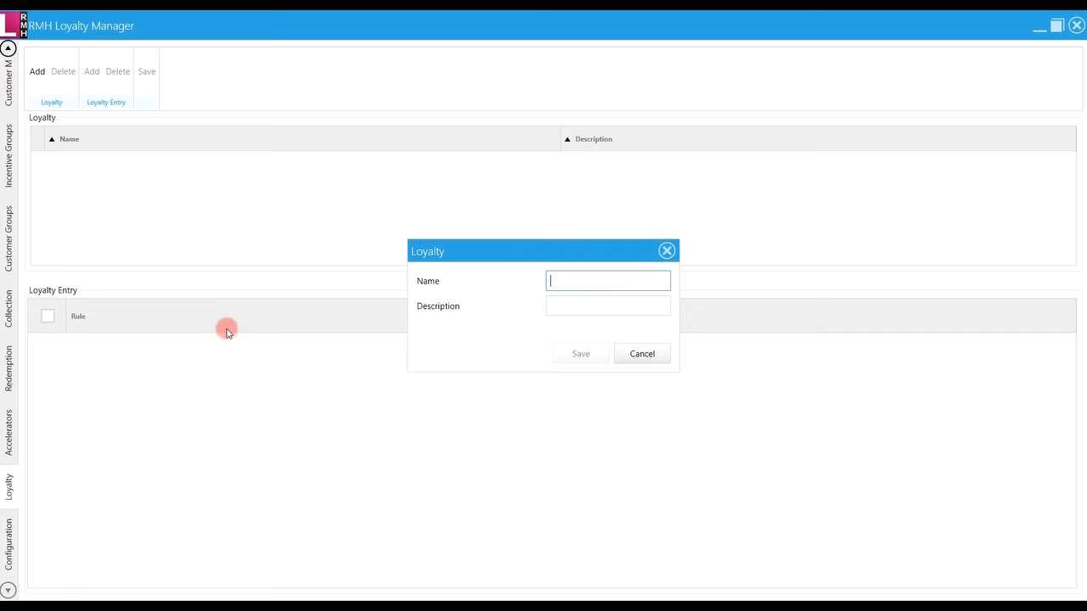
type("Loyalty Program LP1")
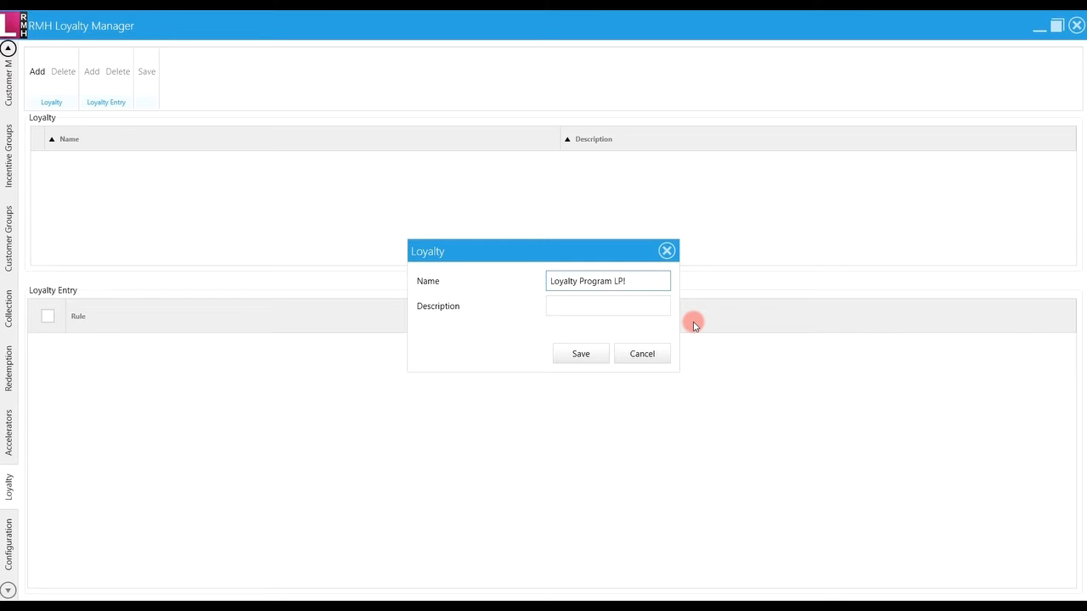
key("ctrl+a")
key("Tab")
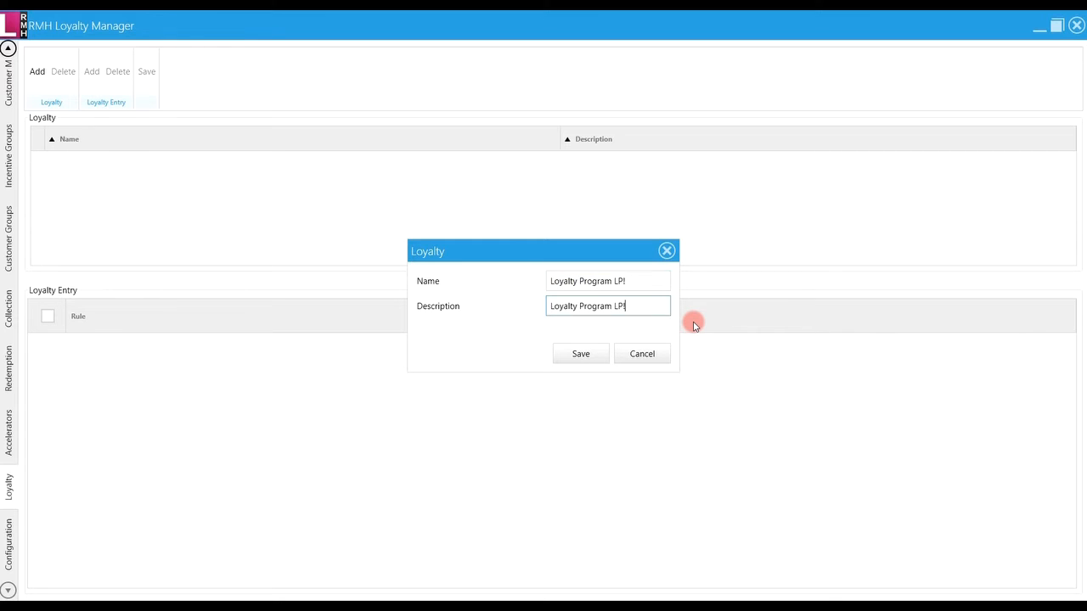
left_click(582, 355)
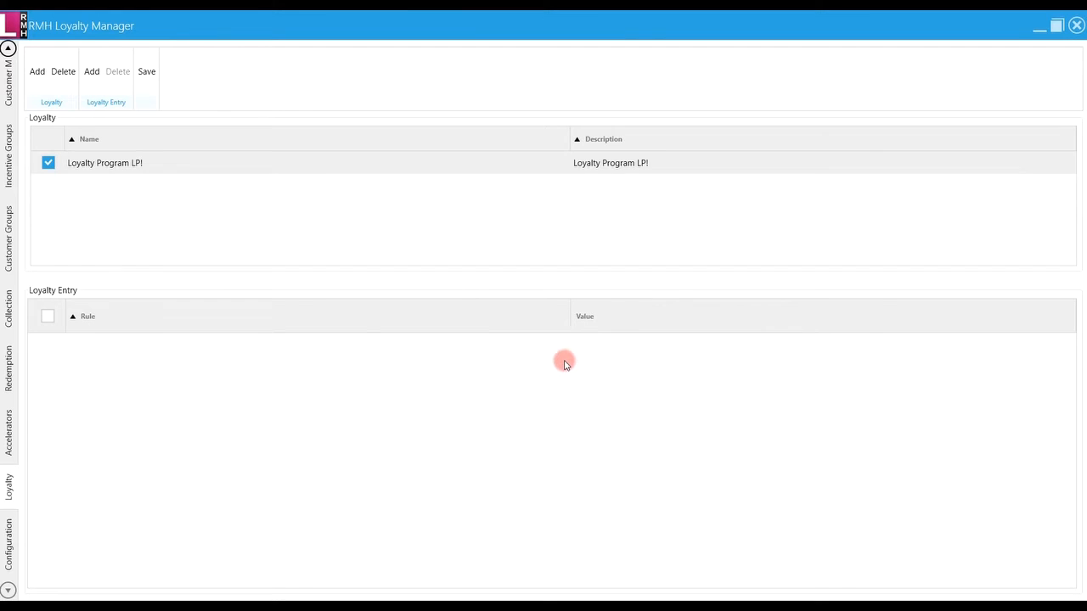
Add a loyalty entry linking the Redemption LP1 redemption schedule
left_click(98, 76)
left_click(630, 287)
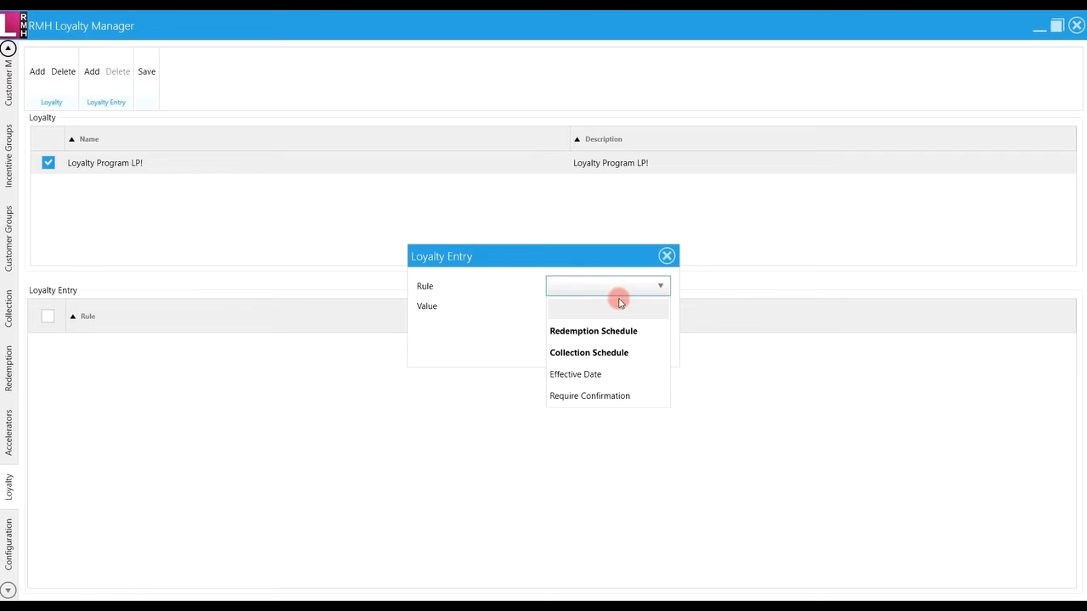
left_click(617, 333)
left_click(623, 311)
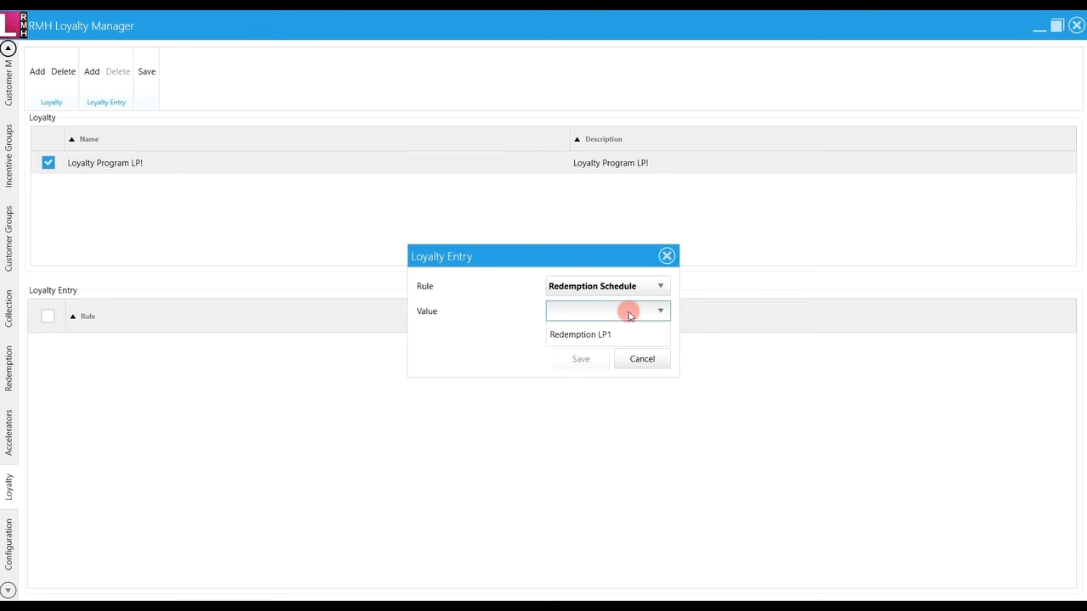
left_click(600, 334)
left_click(583, 358)
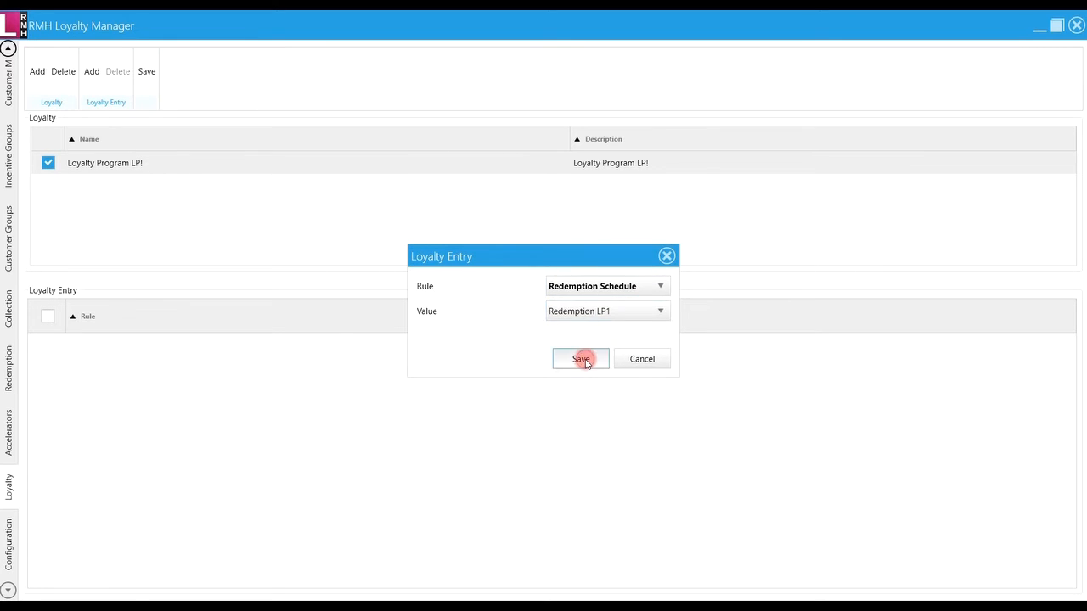
Add a loyalty entry linking the Collection LP1 collection schedule
left_click(92, 71)
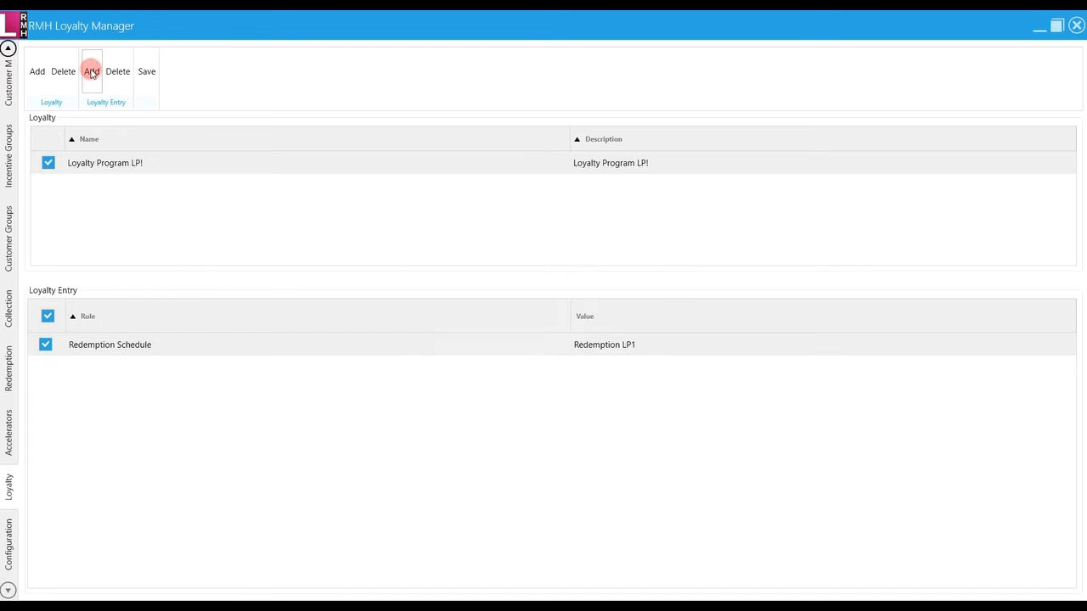
left_click(626, 287)
left_click(600, 354)
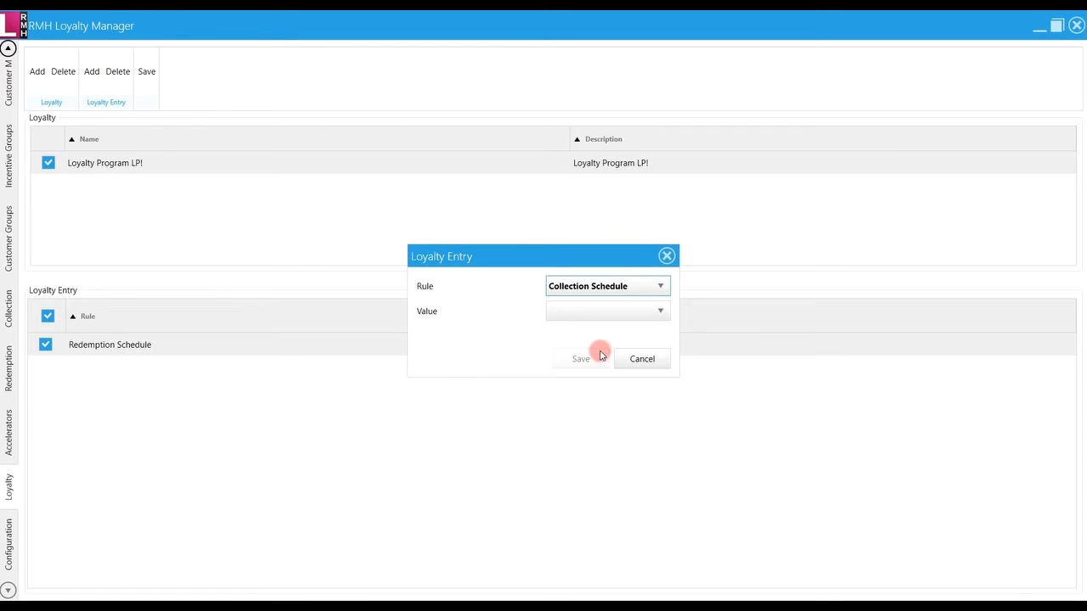
left_click(602, 312)
left_click(586, 331)
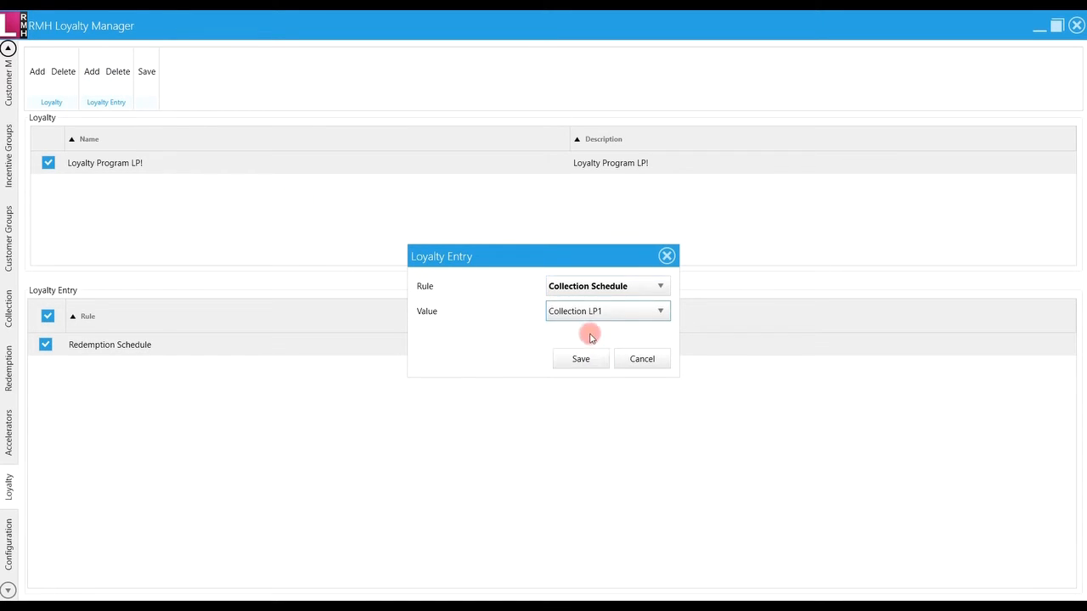
left_click(581, 359)
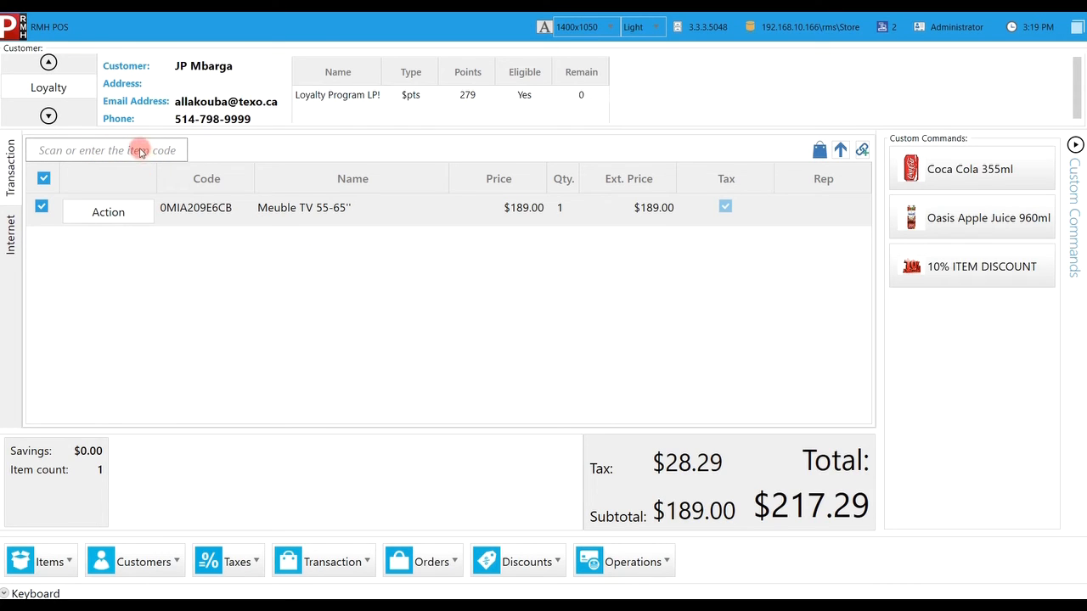
Enter the loyalty coupon code to cut Meuble TV 55-65" to $169.00, total $194.30
type("CP1843541990")
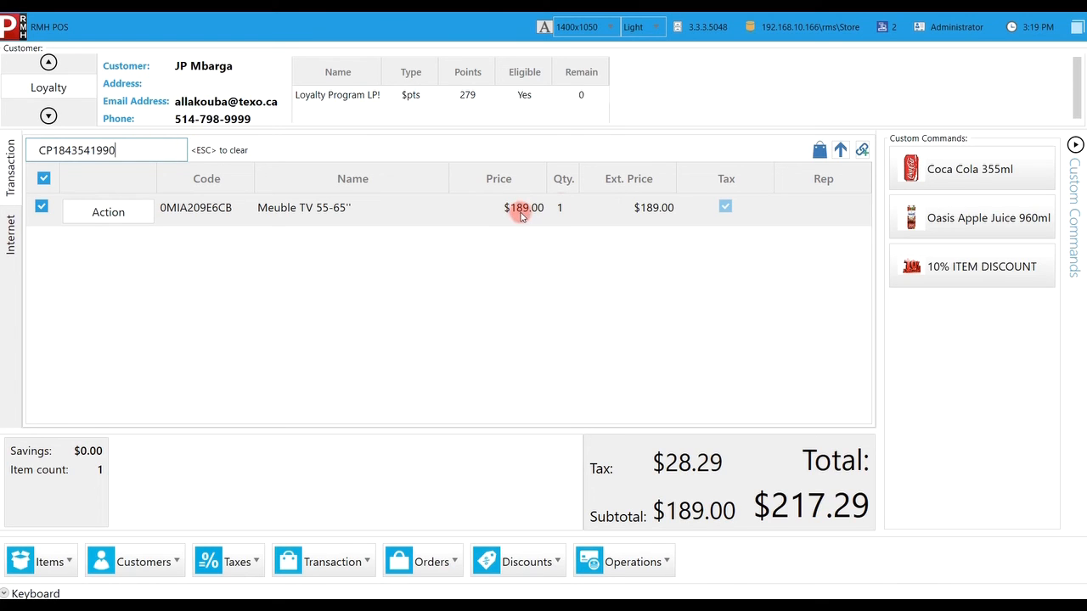
key("Return")
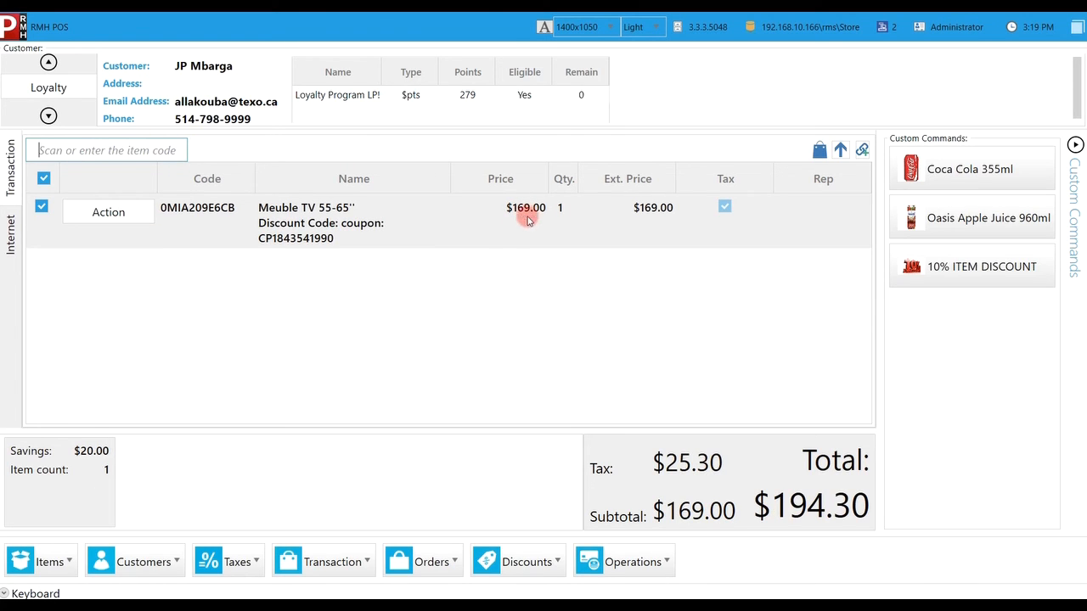